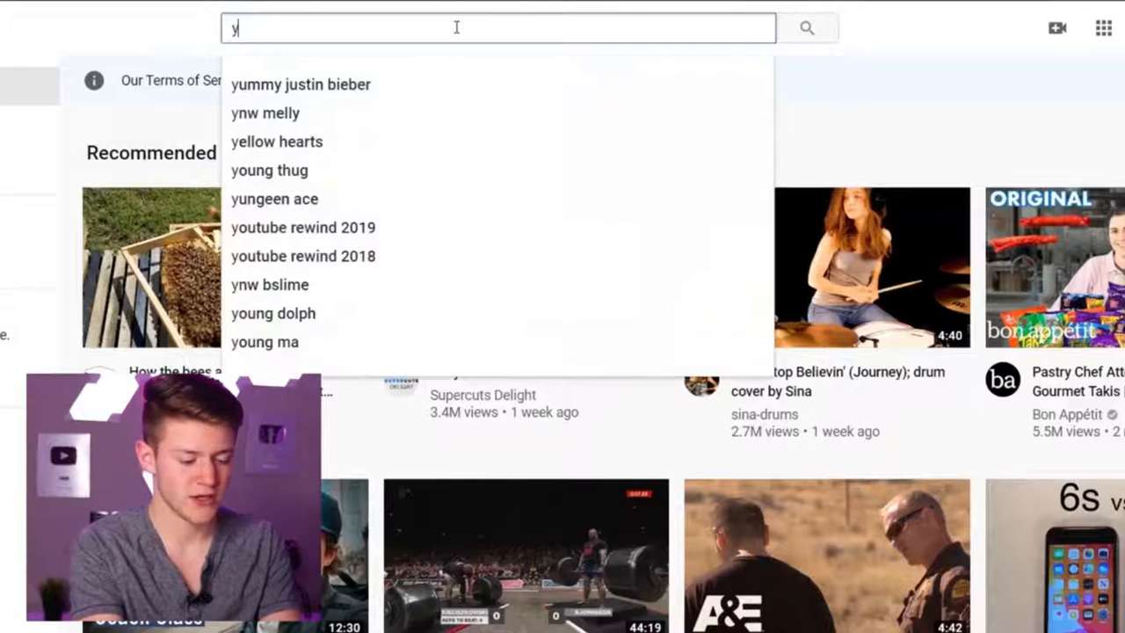
# Step: Search YouTube for "youtube banner template photoshop"
pyautogui.write('nne')
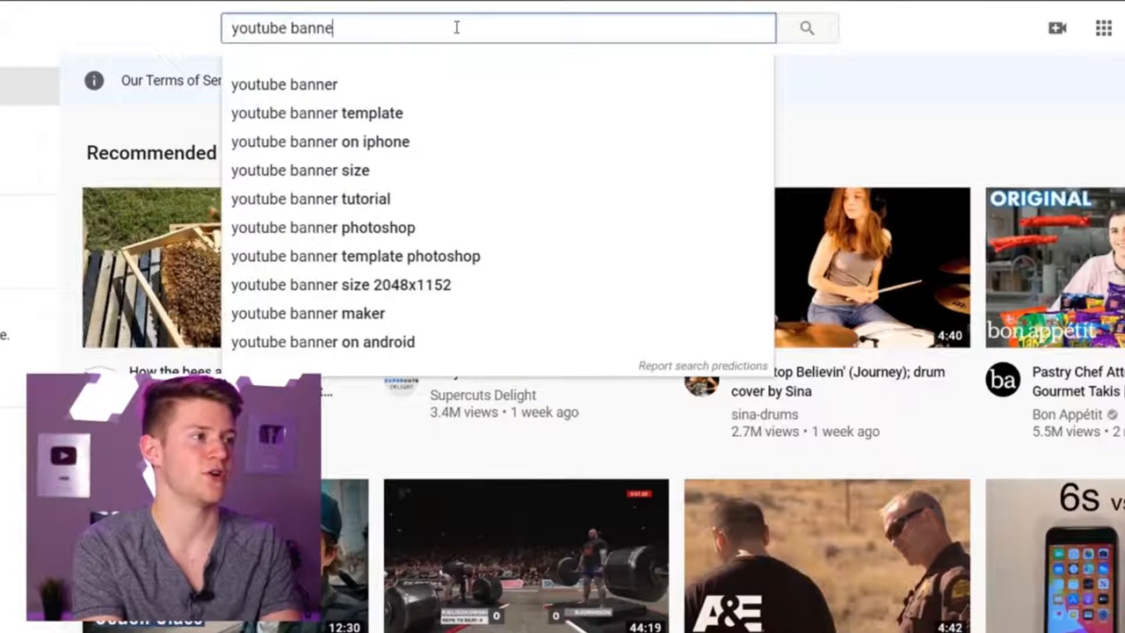
pyautogui.write('r template photoshop')
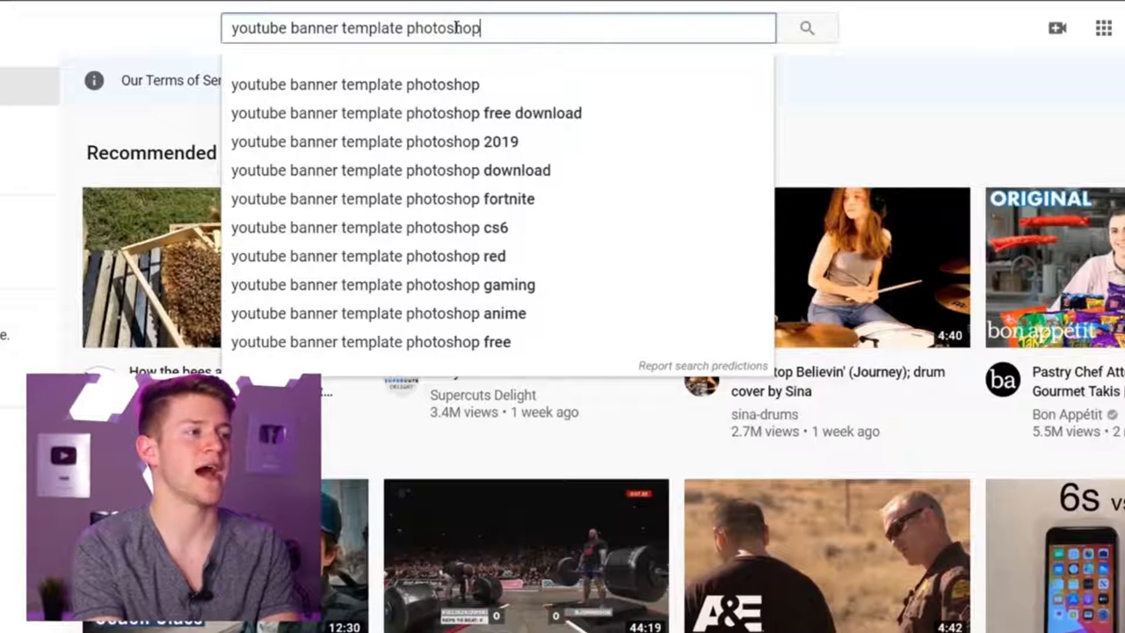
pyautogui.press('Return')
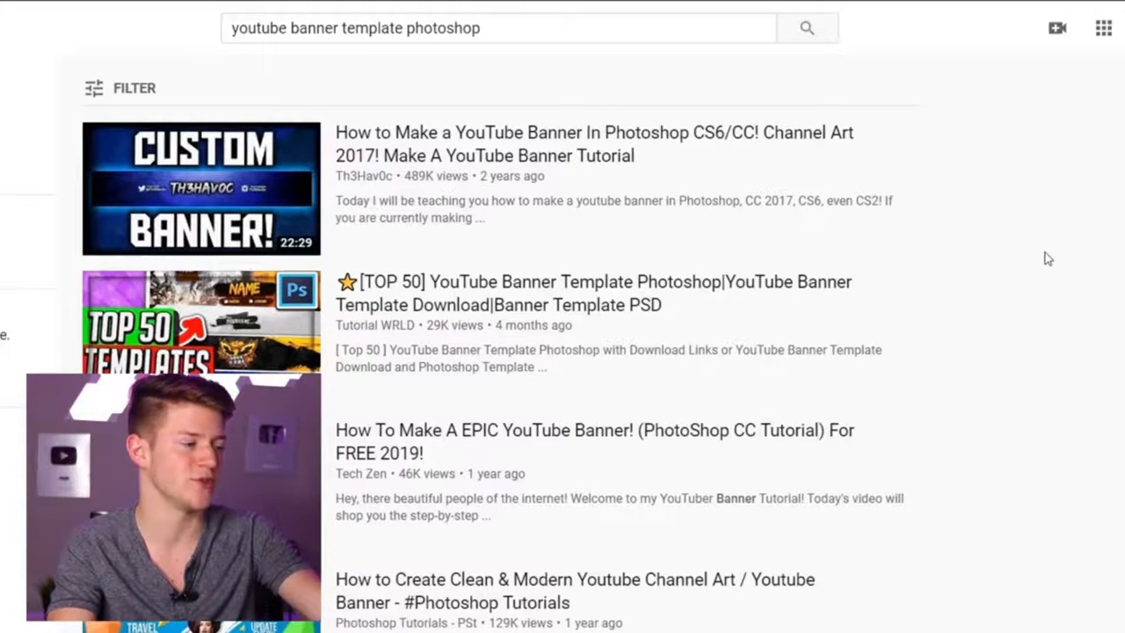
# Step: Scroll through the search results to look for a suitable banner template video
pyautogui.scroll(-4, 1047, 260)
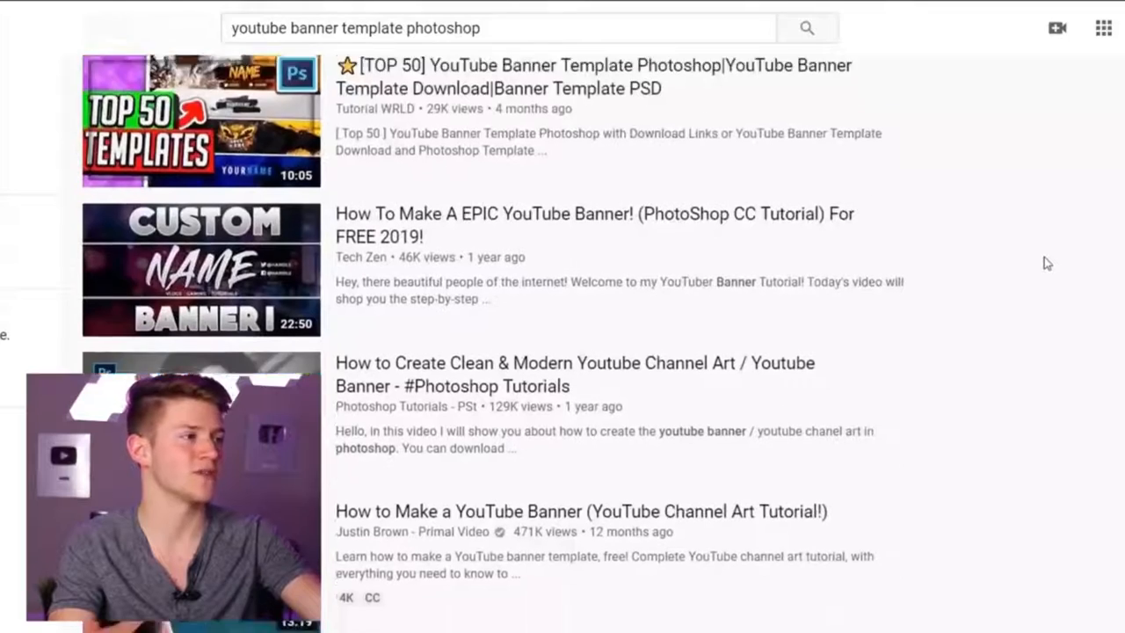
pyautogui.scroll(-4, 1046, 262)
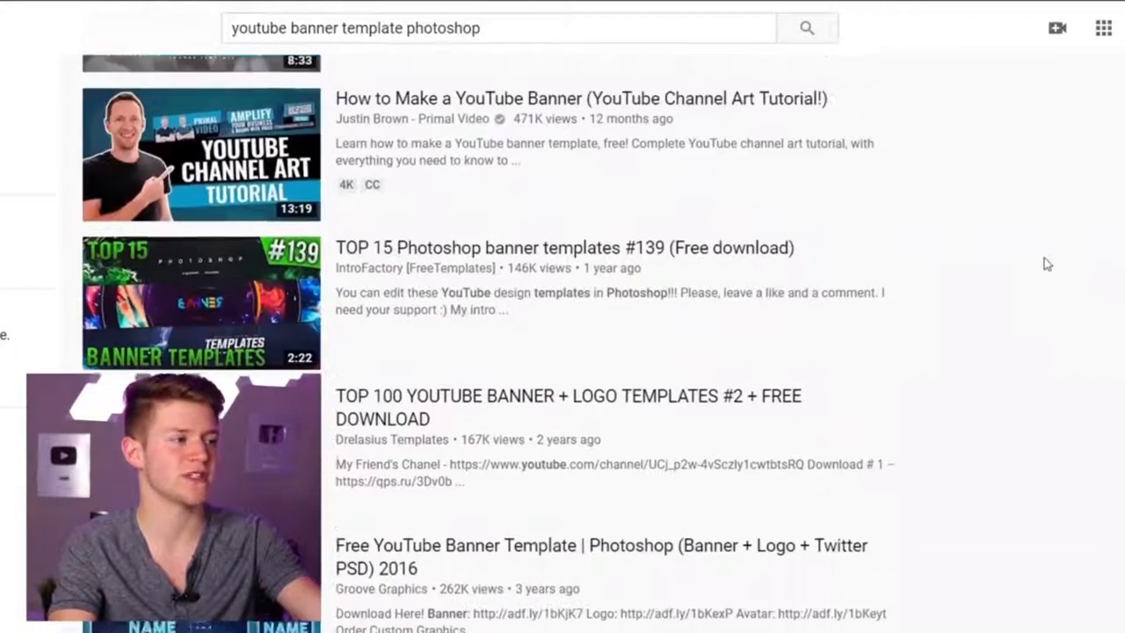
pyautogui.scroll(-6, 1044, 257)
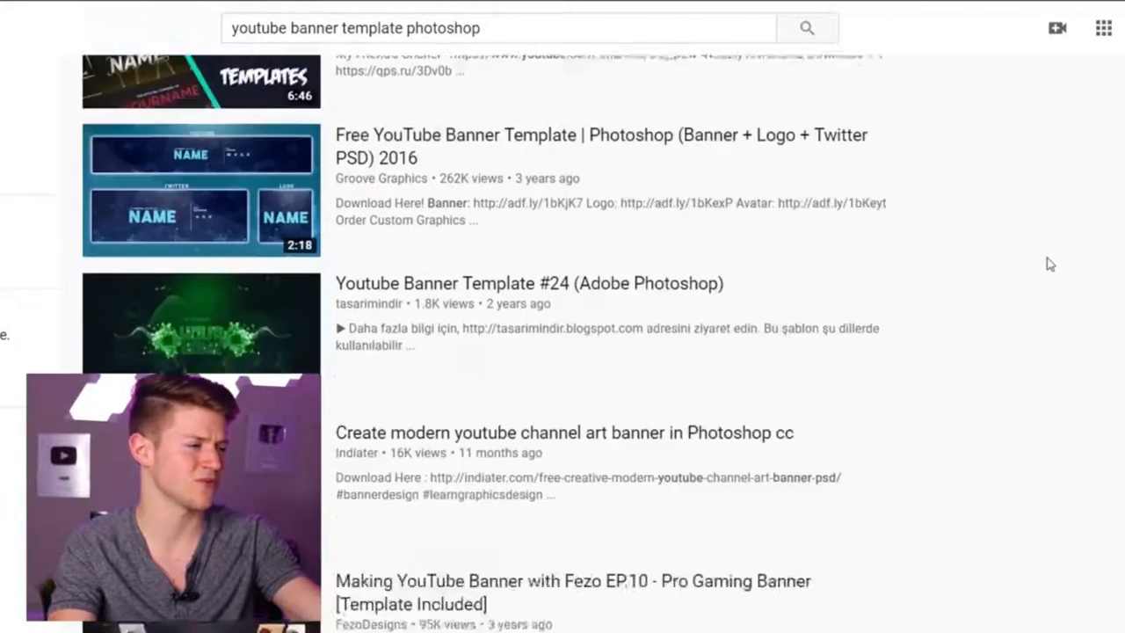
pyautogui.scroll(-5, 1048, 264)
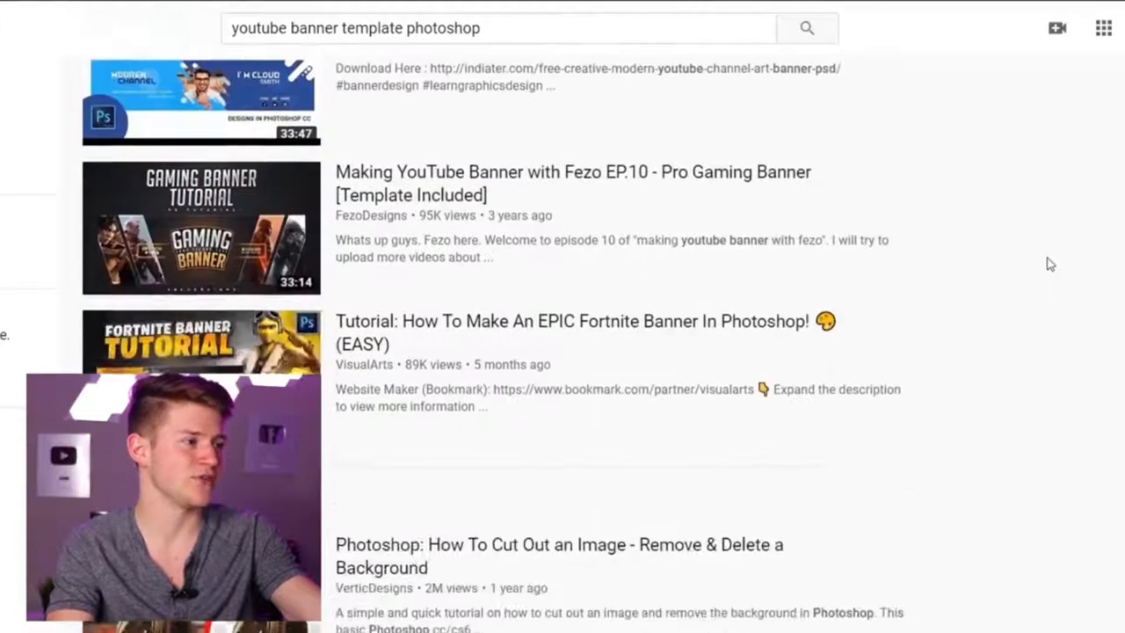
pyautogui.scroll(-7, 1048, 264)
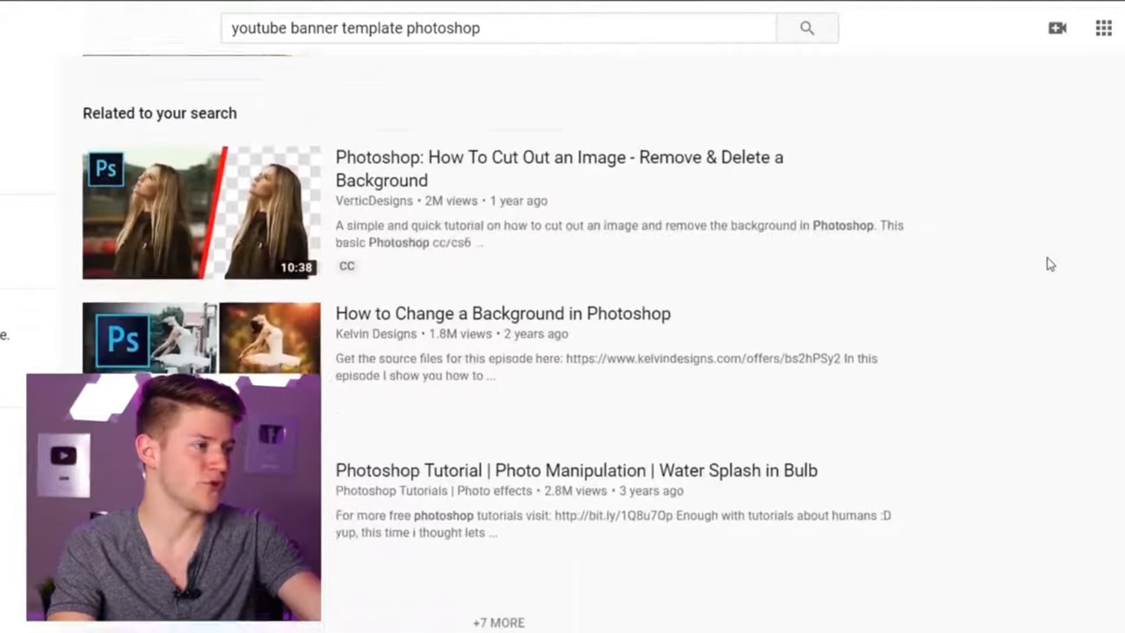
pyautogui.scroll(-9, 1048, 264)
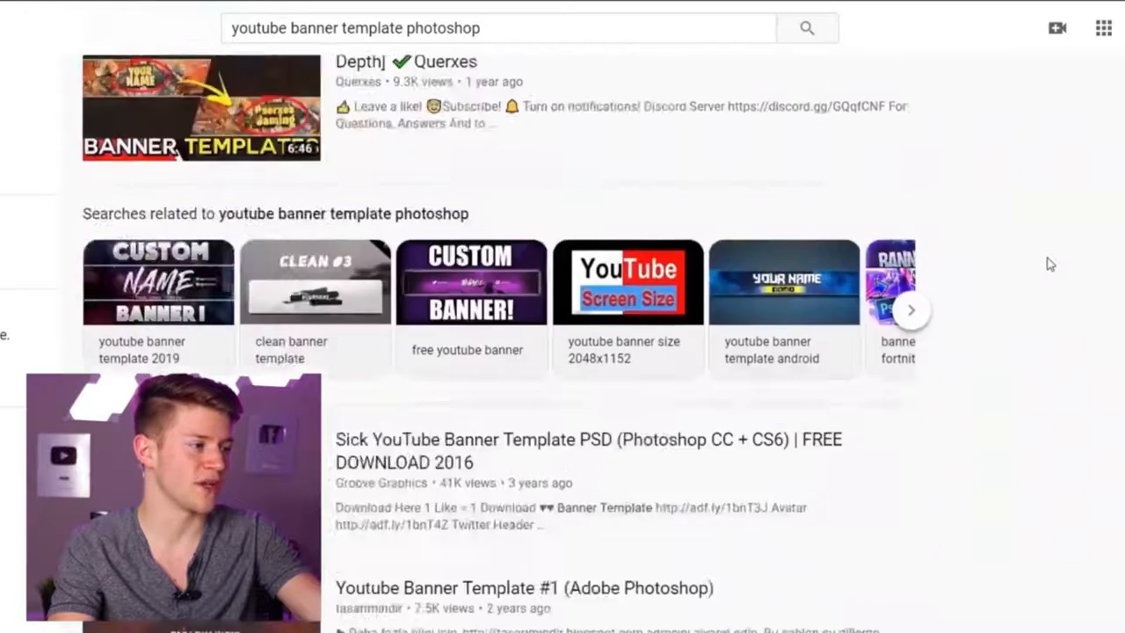
pyautogui.scroll(-3, 1058, 266)
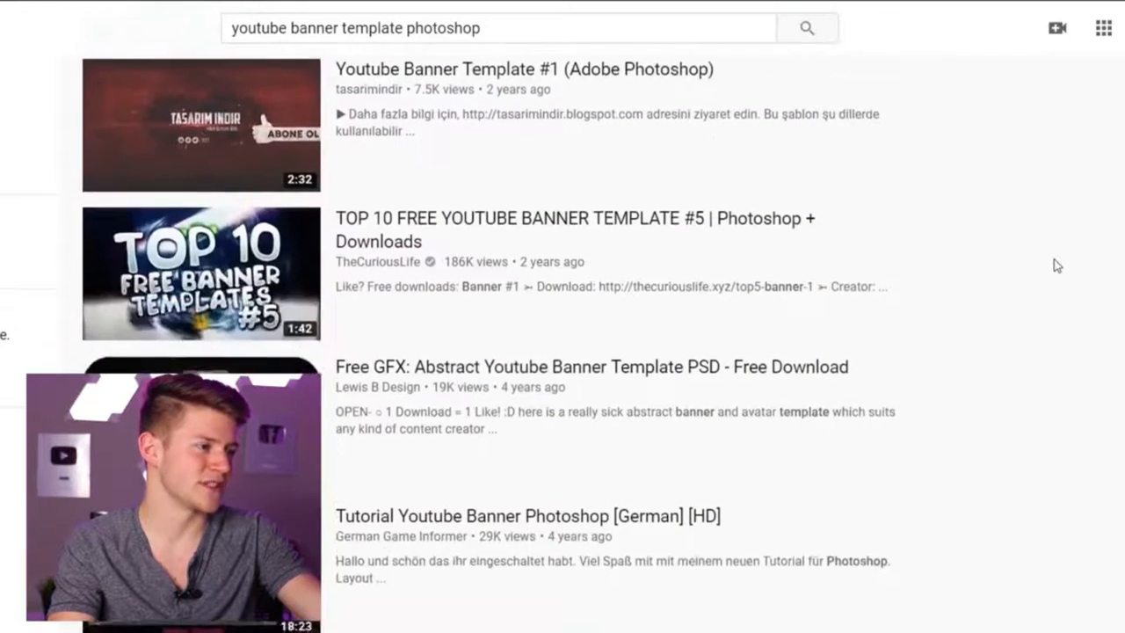
pyautogui.scroll(-2, 1058, 268)
pyautogui.scroll(-3, 1058, 273)
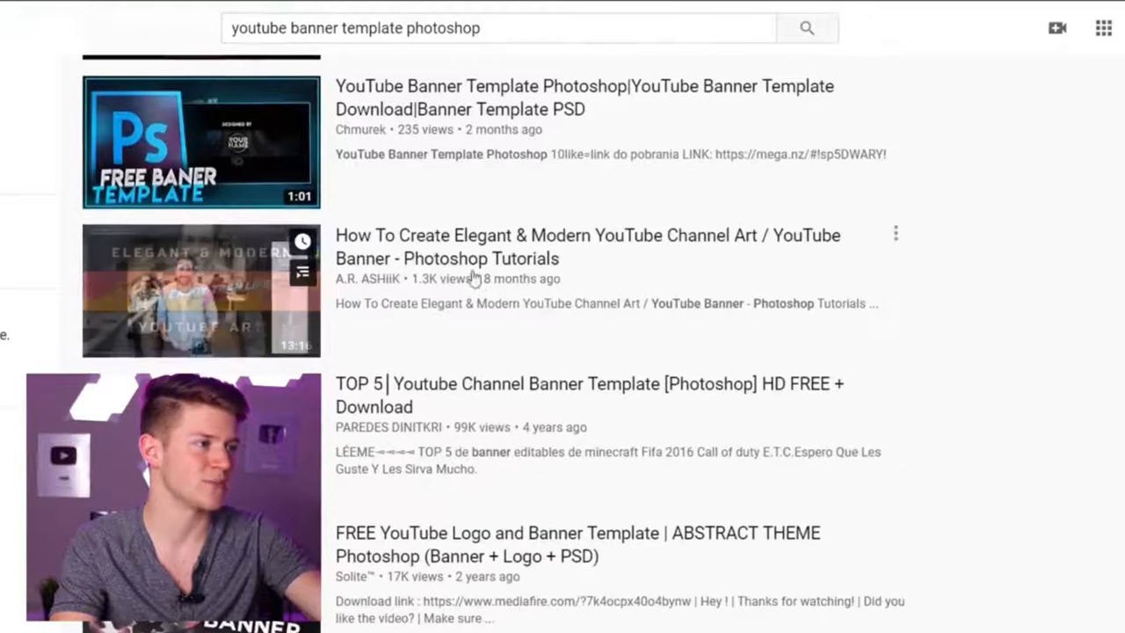
# Step: Open the Elegant & Modern YouTube Channel Art tutorial and follow the download link in its description
pyautogui.click(387, 258)
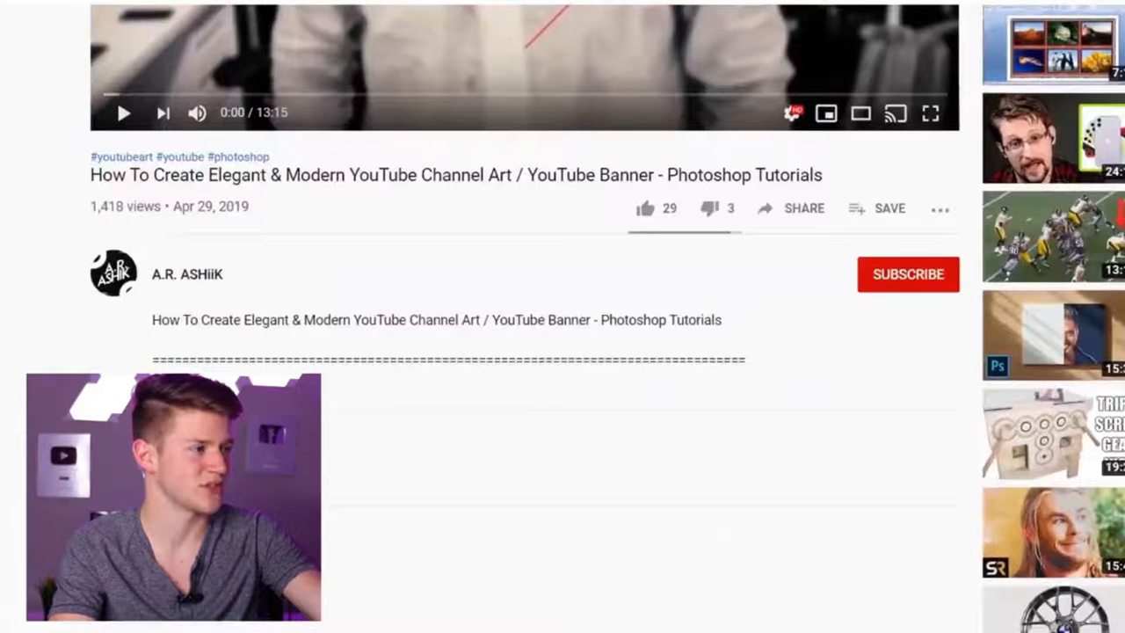
pyautogui.scroll(-3, 611, 362)
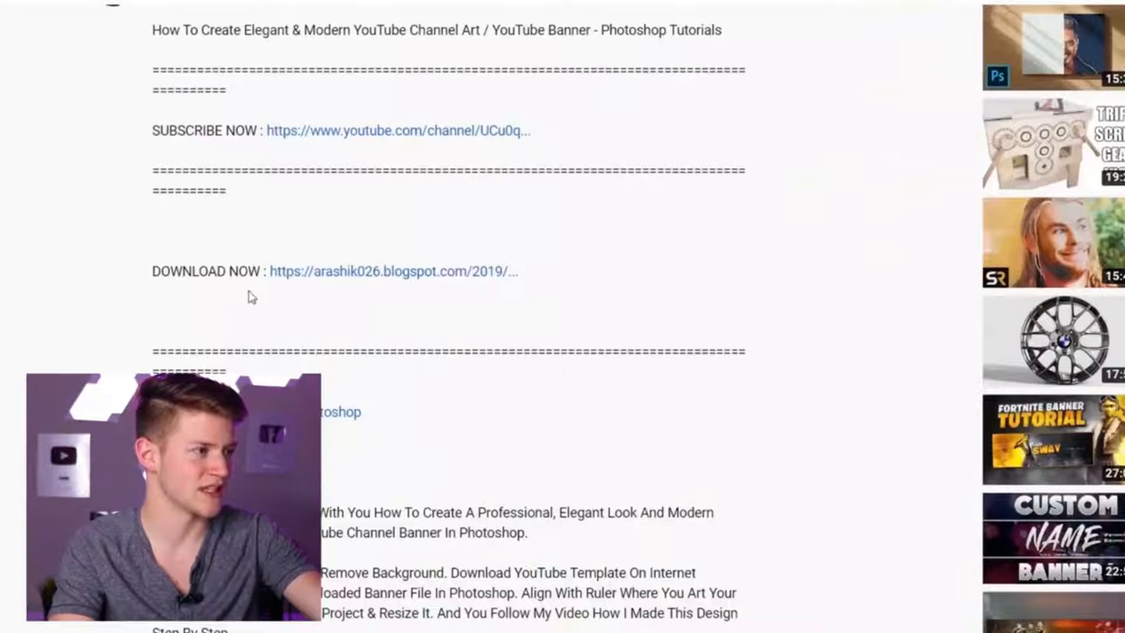
pyautogui.click(352, 274)
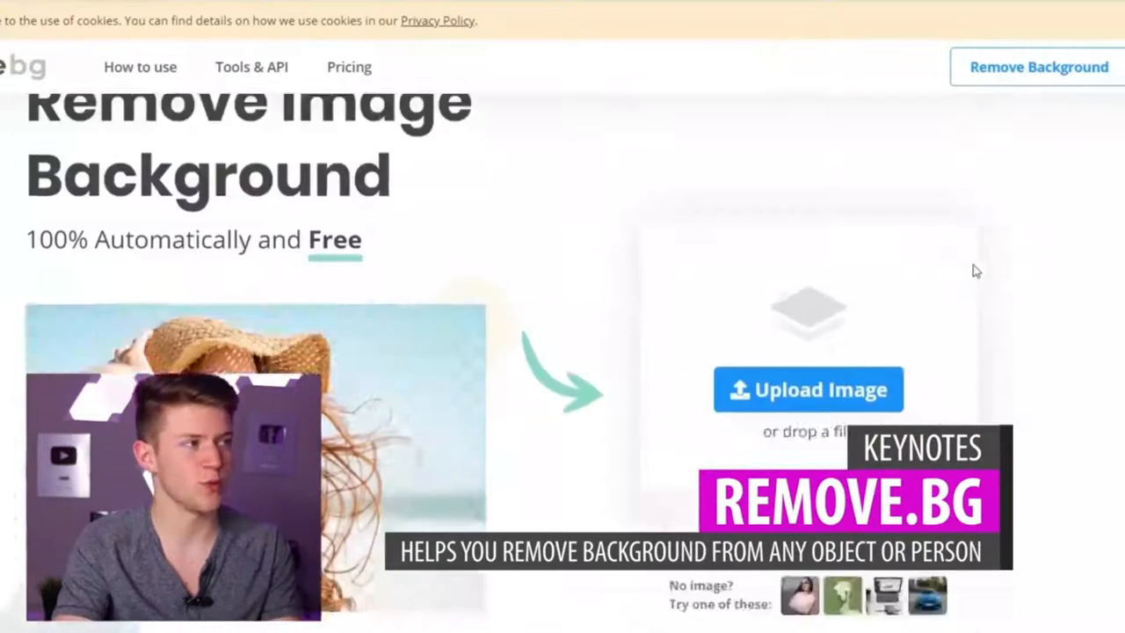
# Step: Switch to remove.bg, upload your photo to remove its background, and download the cutout
pyautogui.scroll(-1, 973, 272)
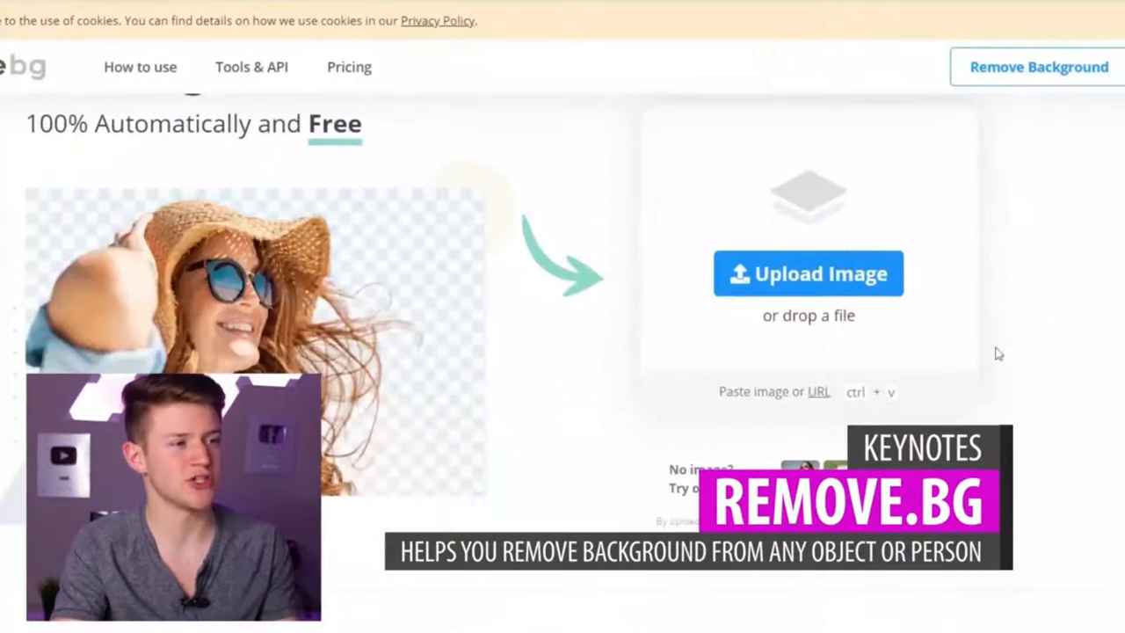
pyautogui.click(840, 293)
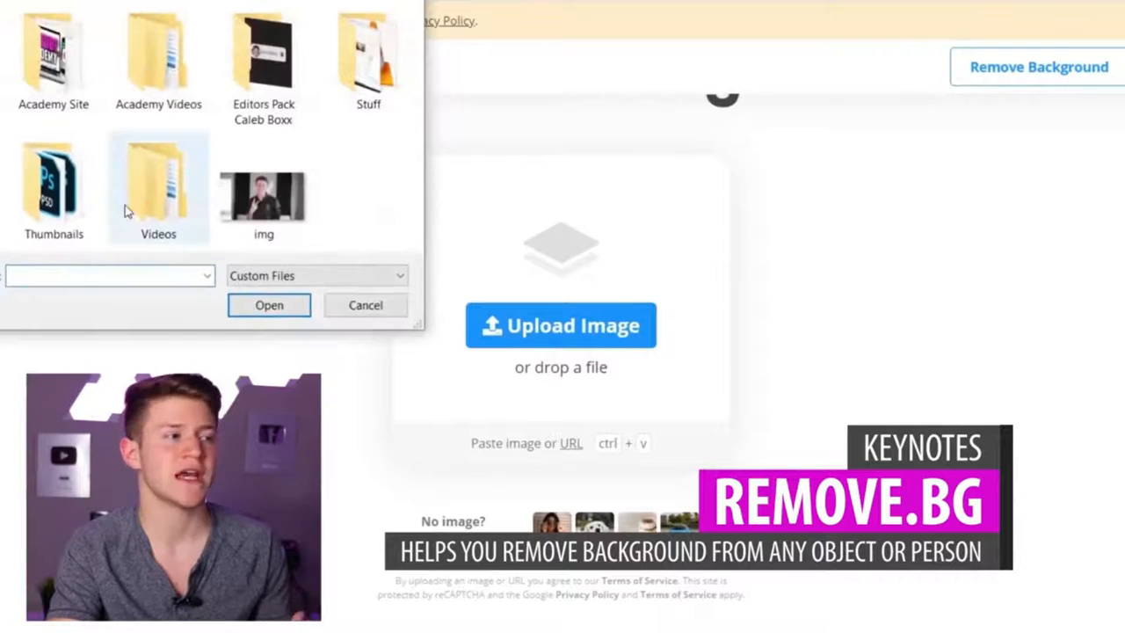
pyautogui.doubleClick(268, 206)
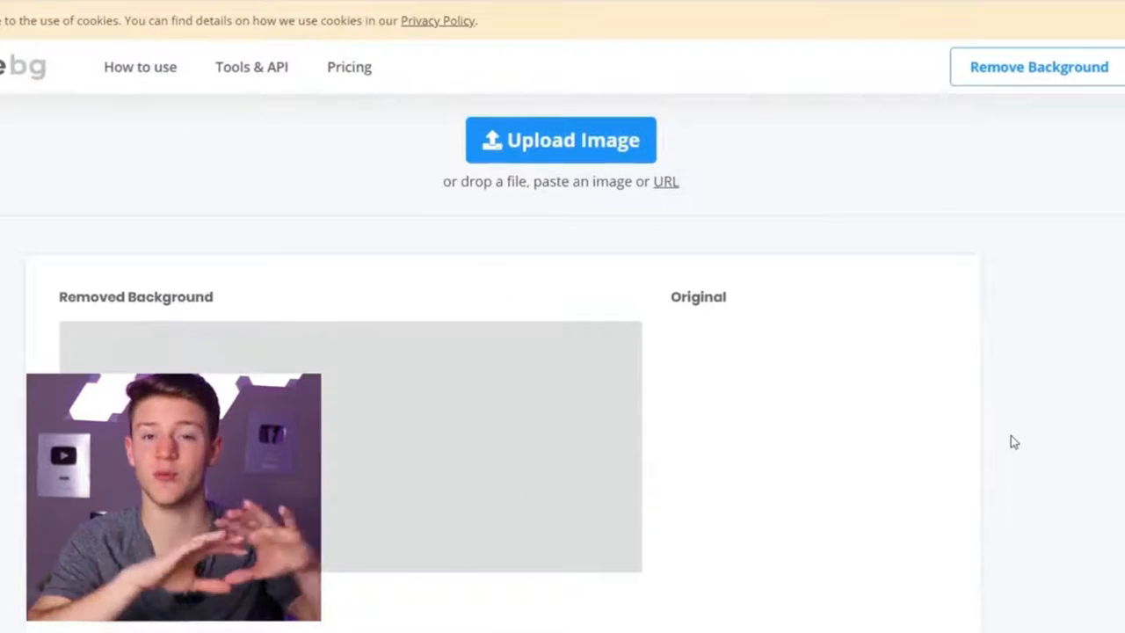
pyautogui.scroll(-2, 1011, 436)
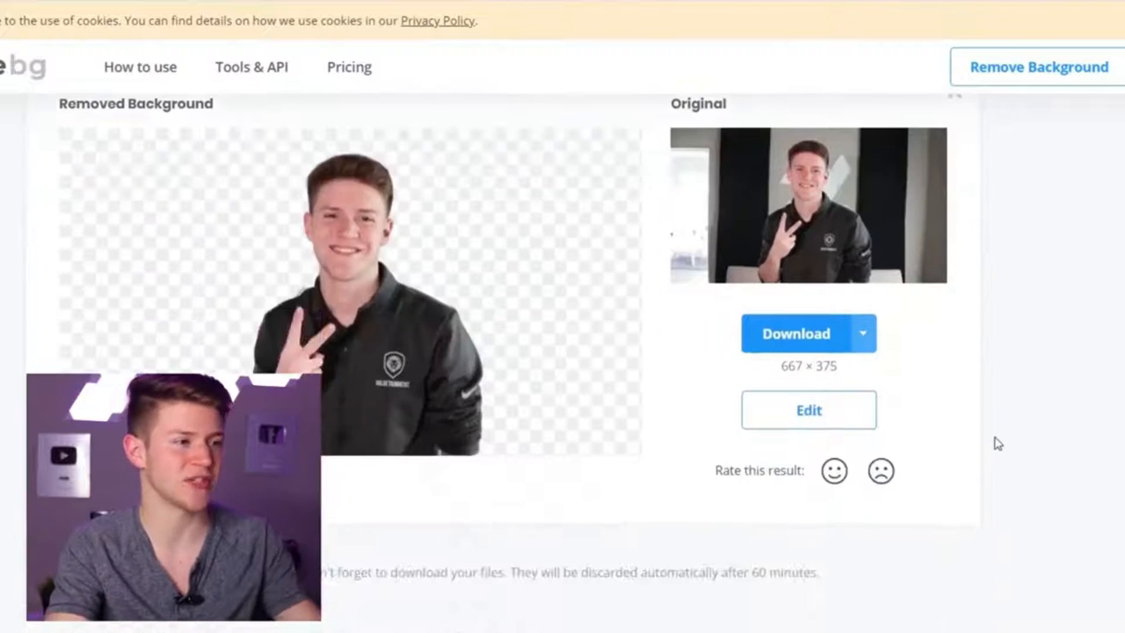
pyautogui.scroll(1, 993, 441)
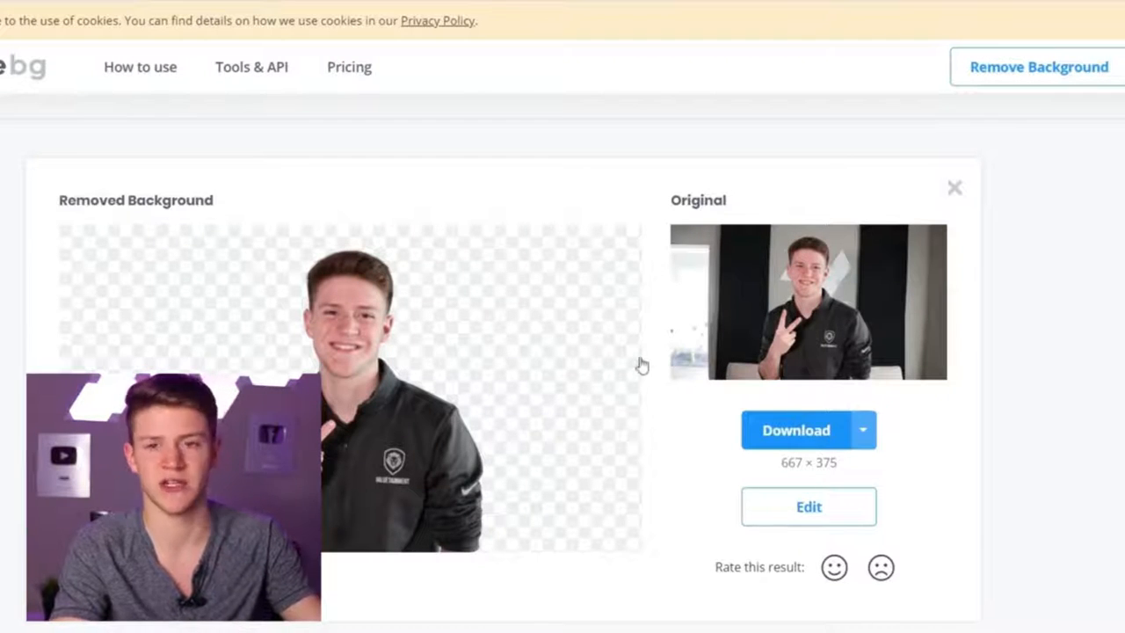
pyautogui.click(788, 440)
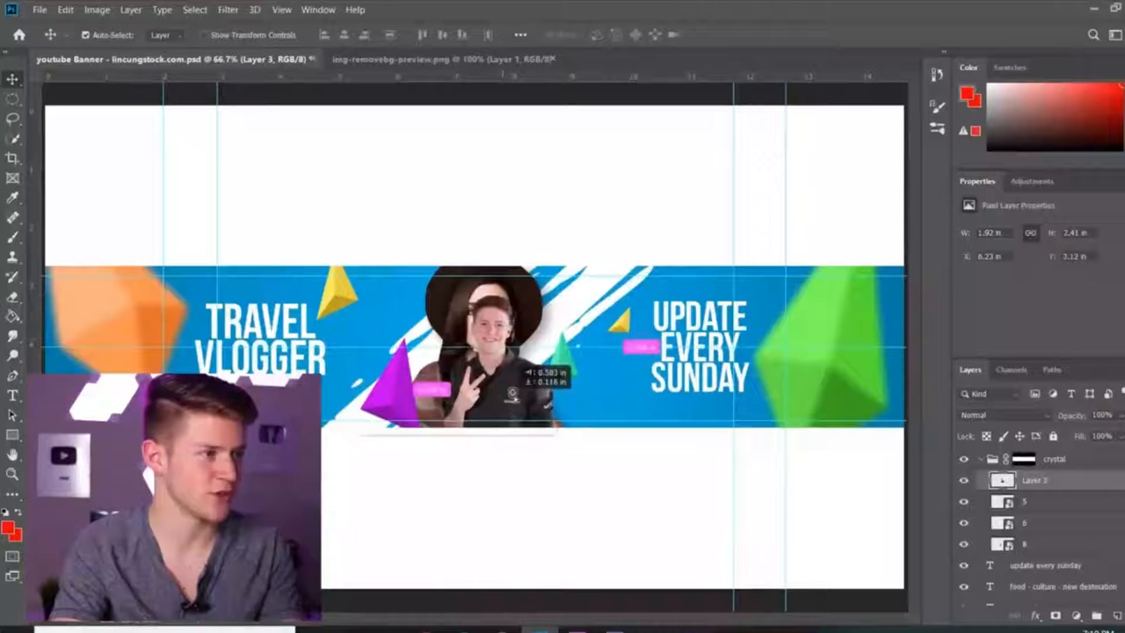
# Step: Place the cutout photo in the banner's center and scale it to about 168% with Free Transform
pyautogui.moveTo(479, 374); pyautogui.dragTo(461, 373)
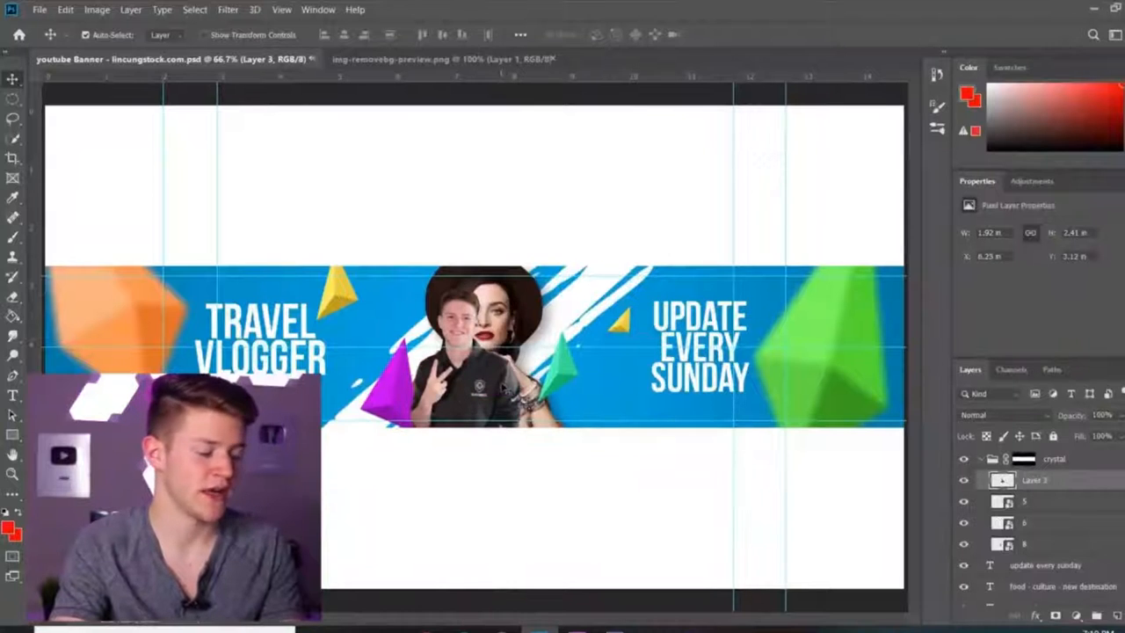
pyautogui.hotkey('ctrl', 't')
pyautogui.moveTo(522, 287); pyautogui.dragTo(655, 235)
pyautogui.moveTo(551, 313); pyautogui.dragTo(532, 382)
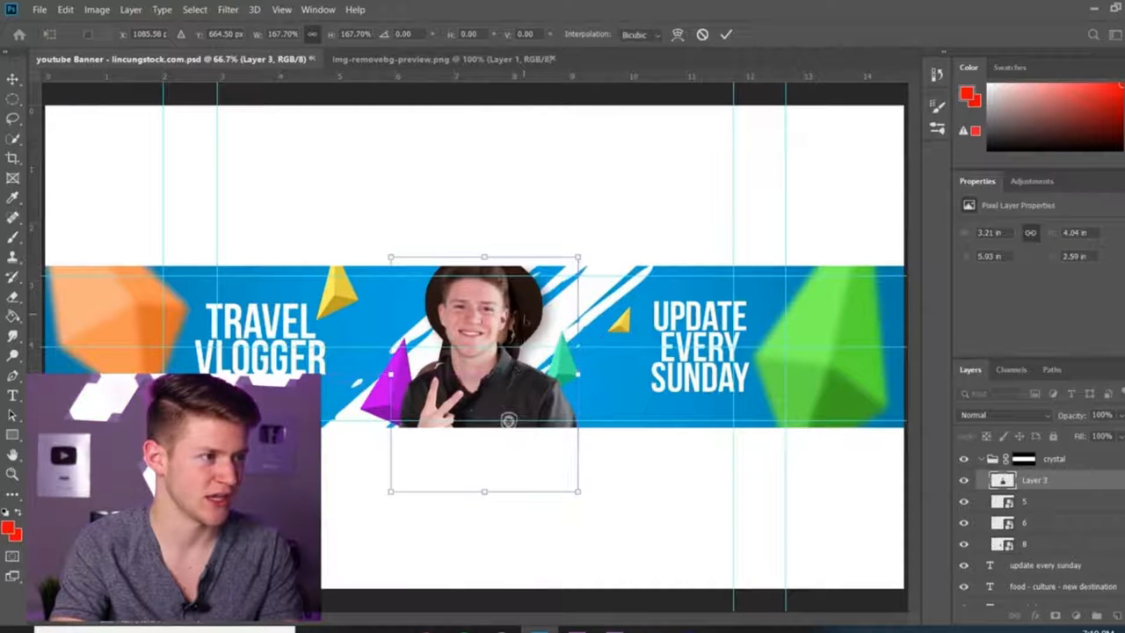
pyautogui.moveTo(532, 305); pyautogui.dragTo(533, 313)
pyautogui.click(726, 35)
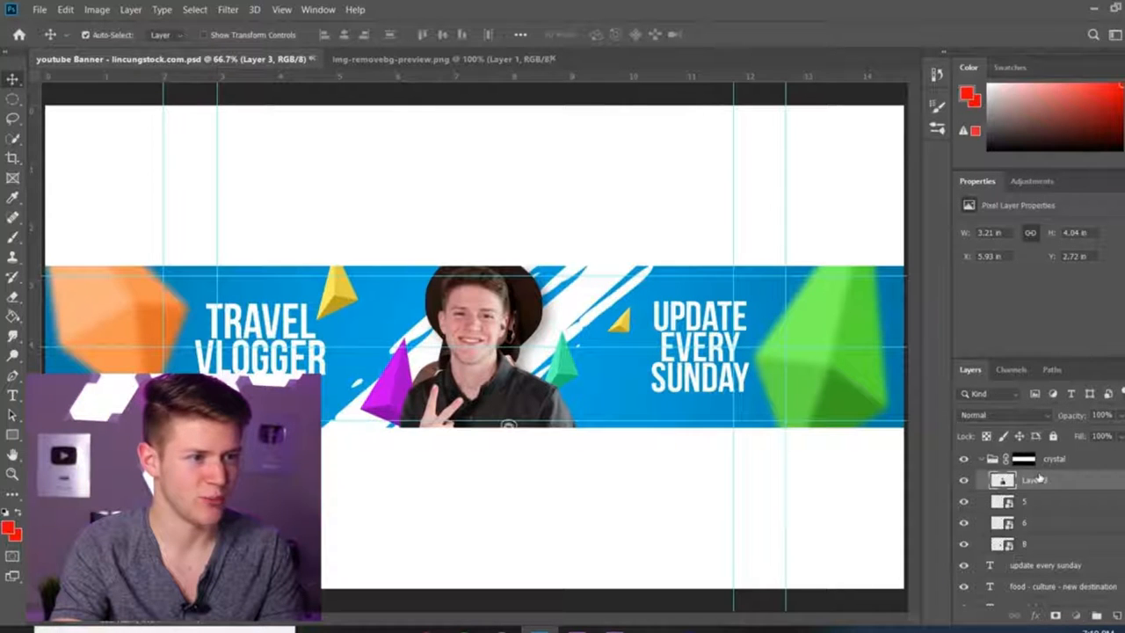
# Step: Hide the template's original woman photo layer so only your cutout shows
pyautogui.moveTo(1042, 459); pyautogui.dragTo(1068, 473)
pyautogui.scroll(-2, 1066, 491)
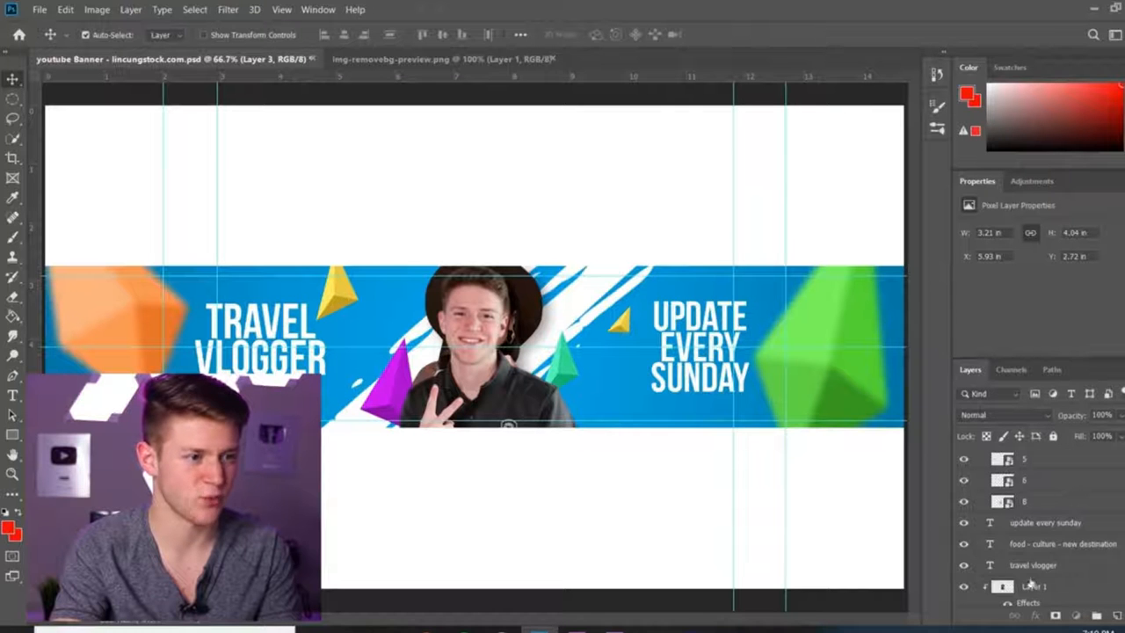
pyautogui.scroll(-3, 1032, 582)
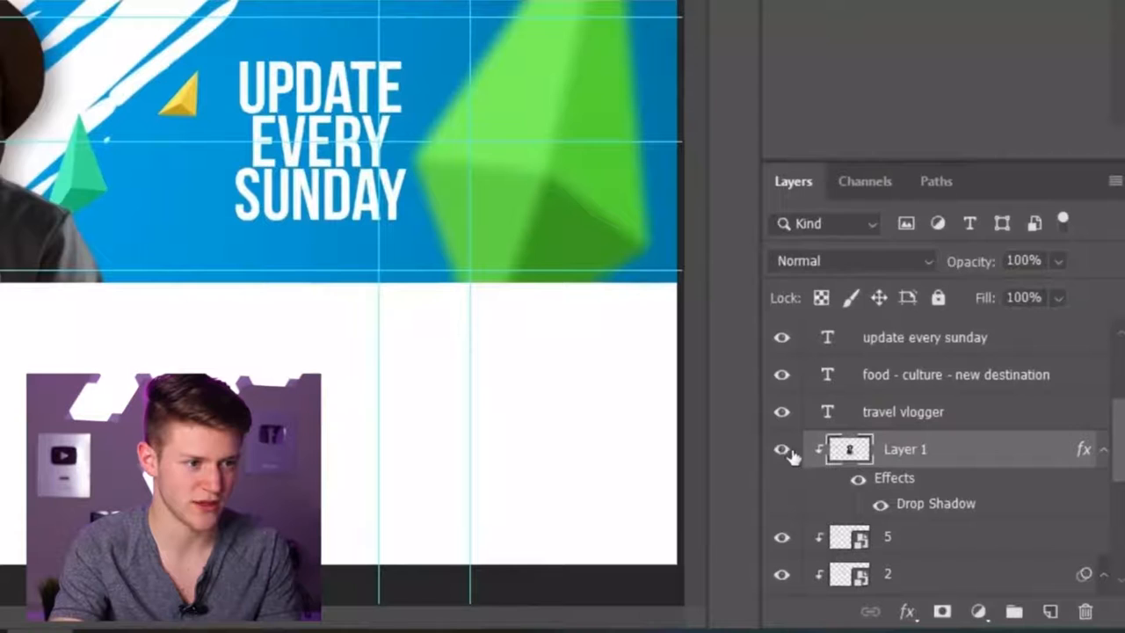
pyautogui.click(963, 522)
pyautogui.click(964, 522)
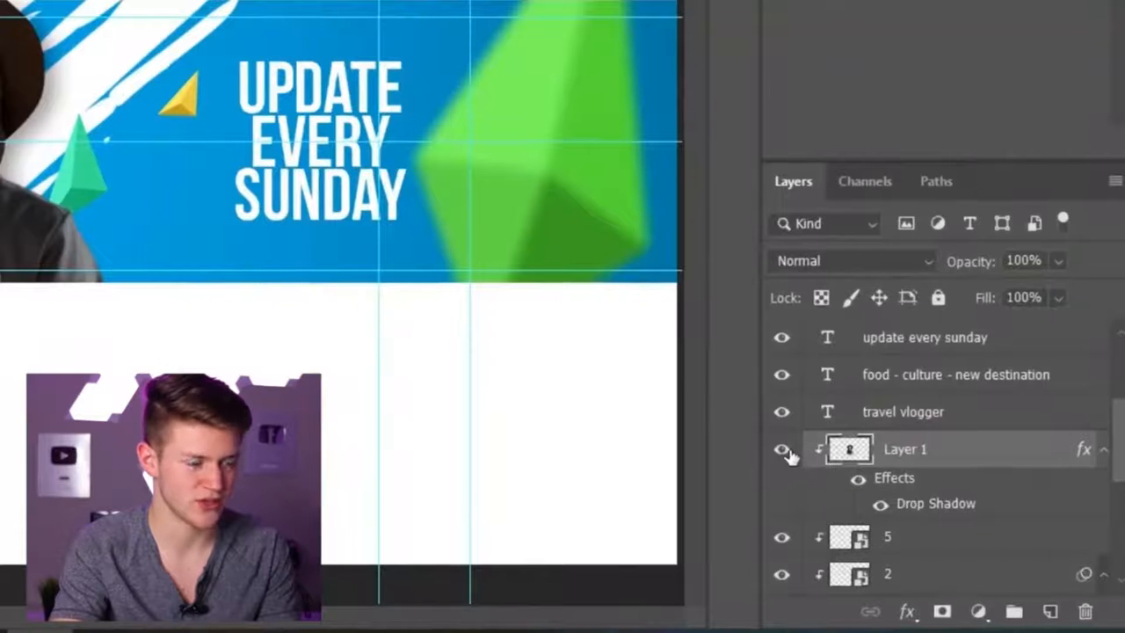
pyautogui.click(783, 453)
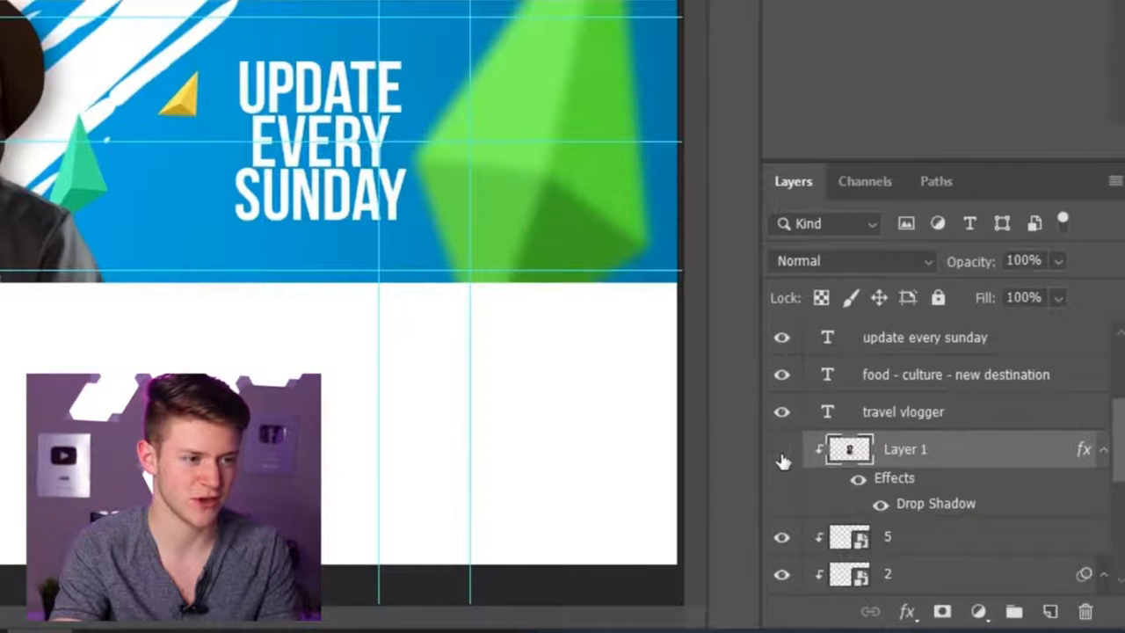
pyautogui.click(782, 453)
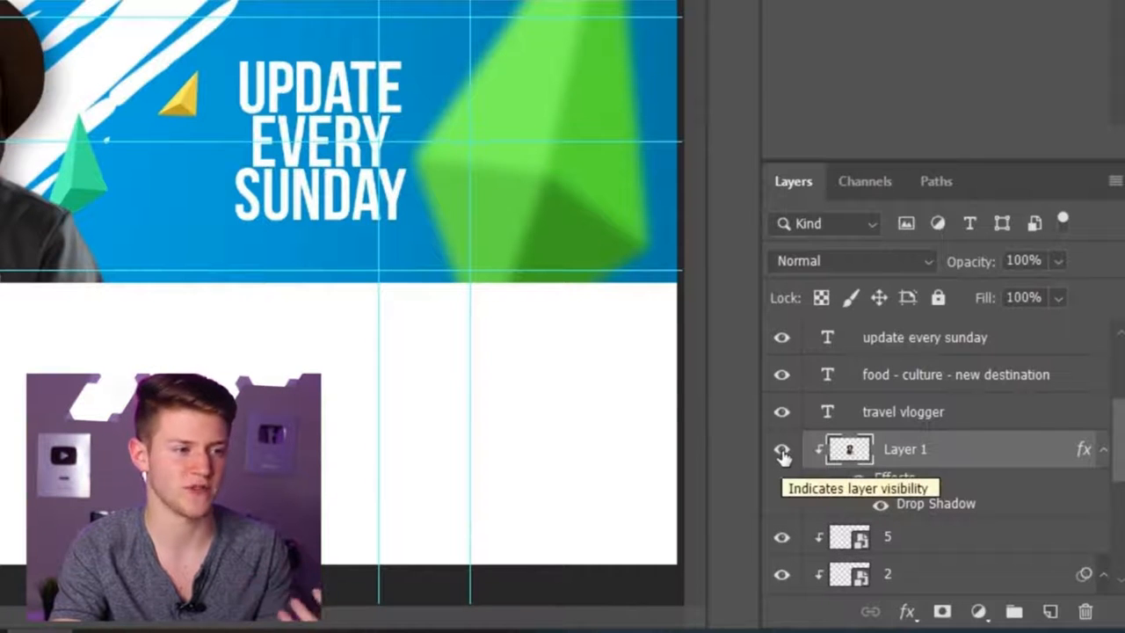
pyautogui.click(783, 453)
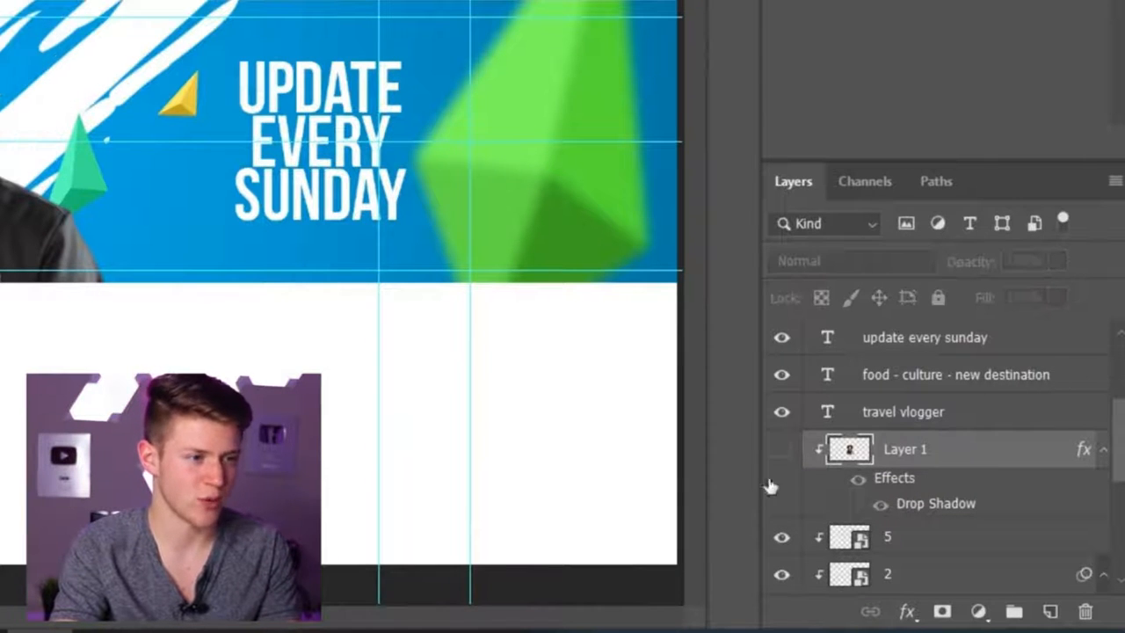
# Step: With the Type tool, replace the word TRAVEL in the headline with MARK
pyautogui.scroll(3, 976, 484)
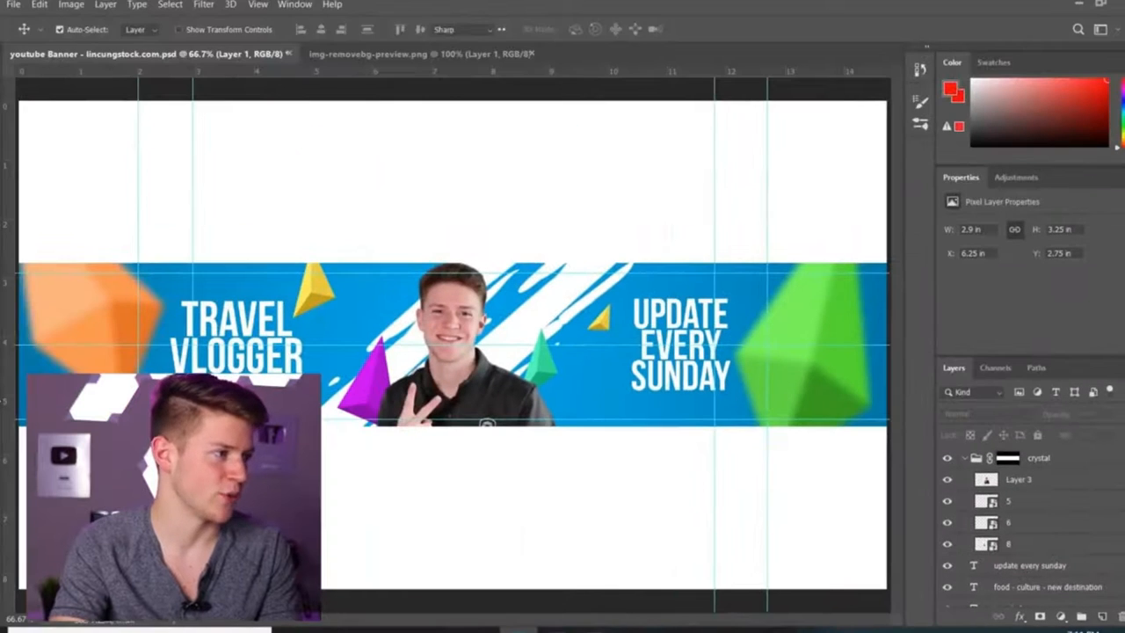
pyautogui.press('t')
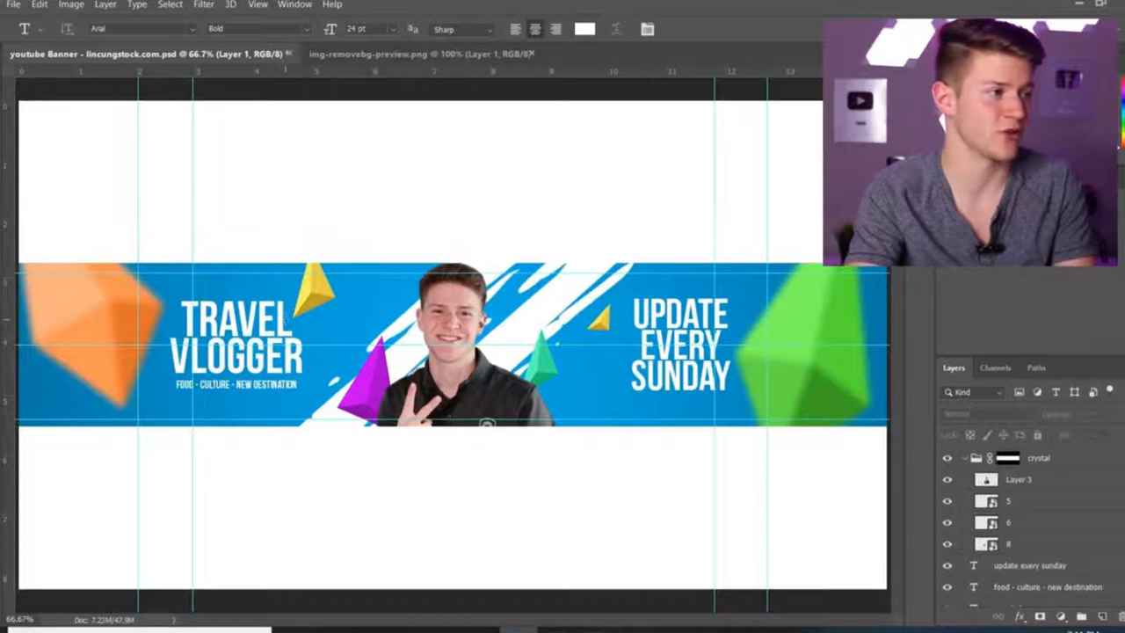
pyautogui.moveTo(284, 318); pyautogui.dragTo(180, 321)
pyautogui.write('mark')
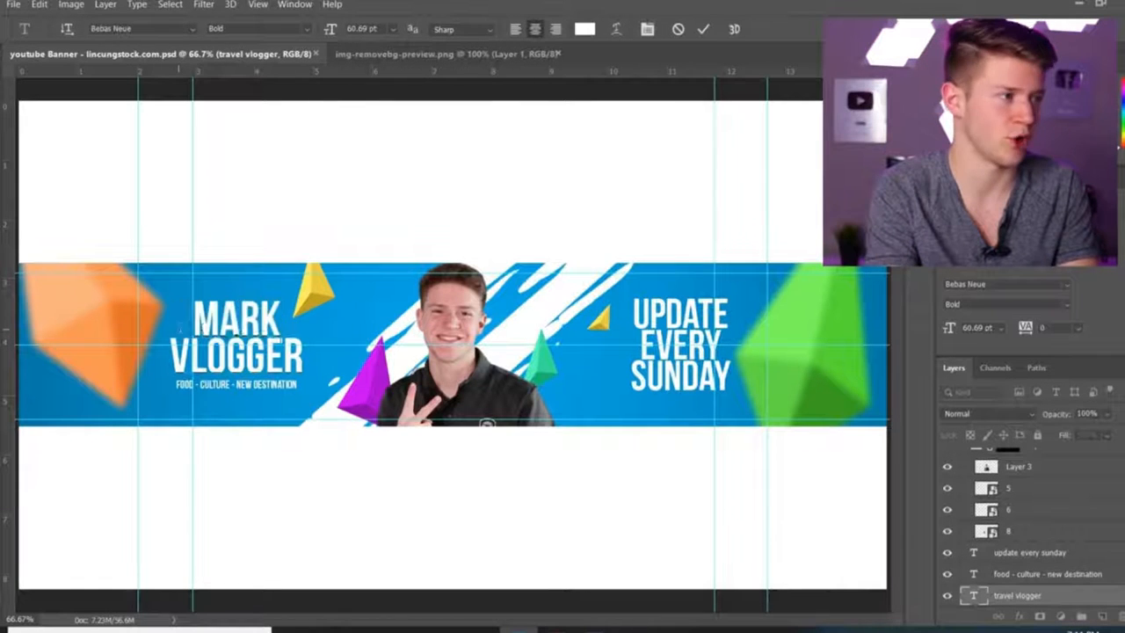
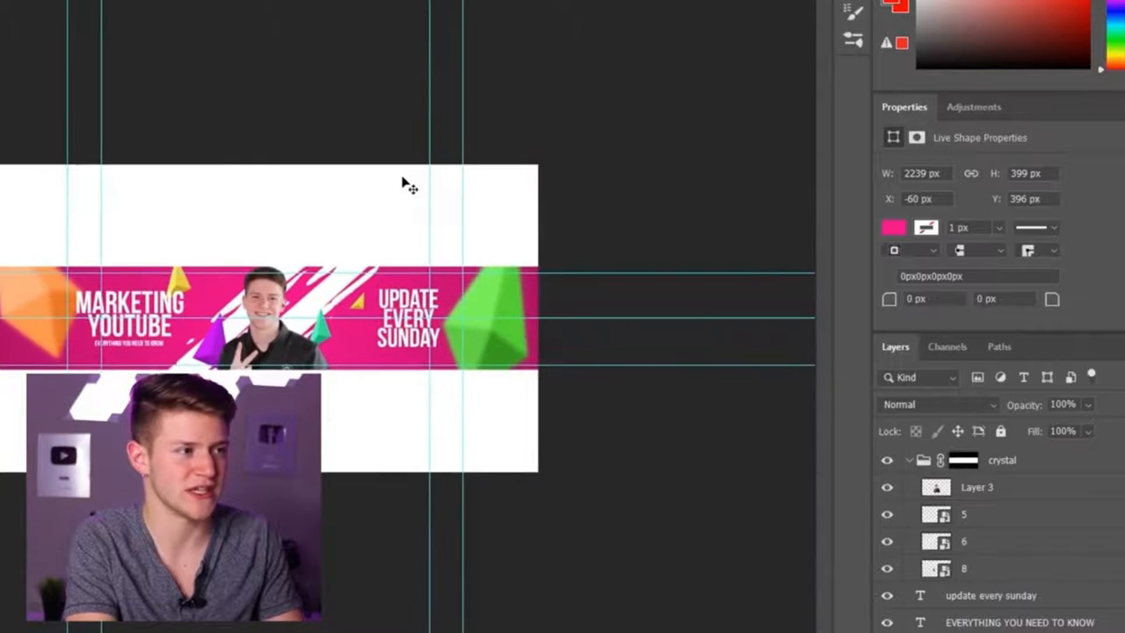
# Step: Create a new 500 x 500 px document from the recent custom presets
pyautogui.hotkey('ctrl', '+')
pyautogui.hotkey('ctrl', '+')
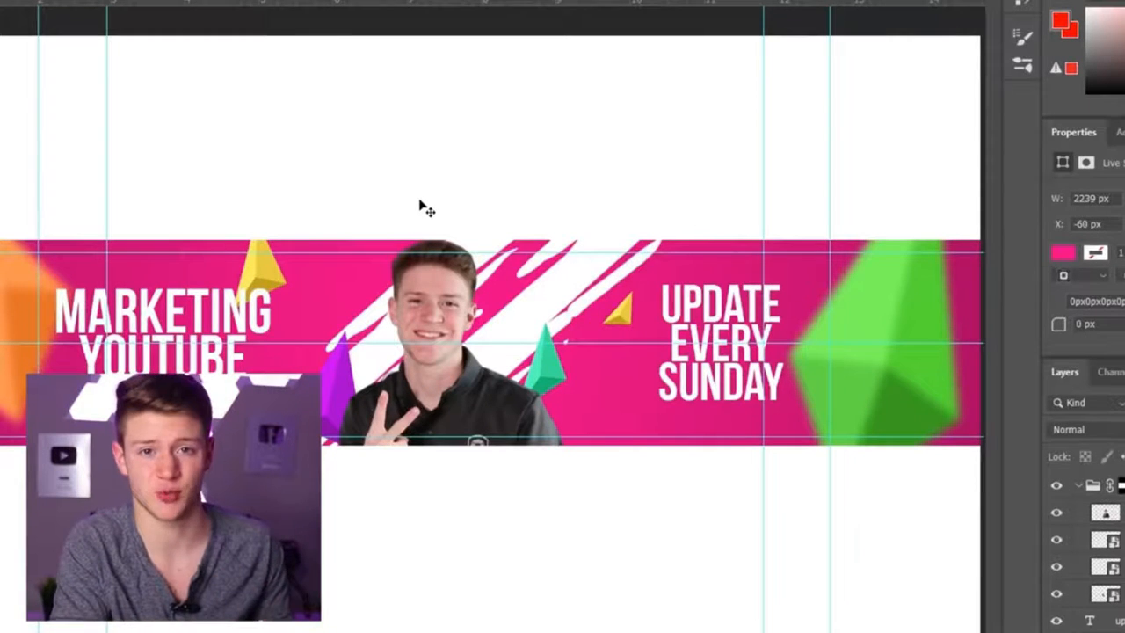
pyautogui.press('m')
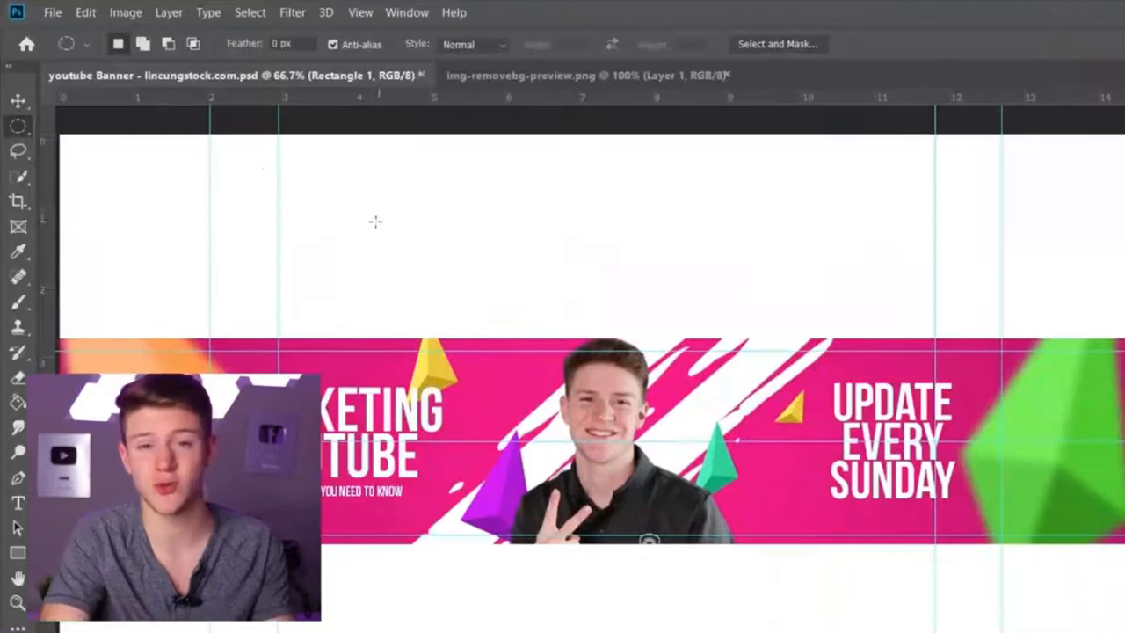
pyautogui.click(53, 13)
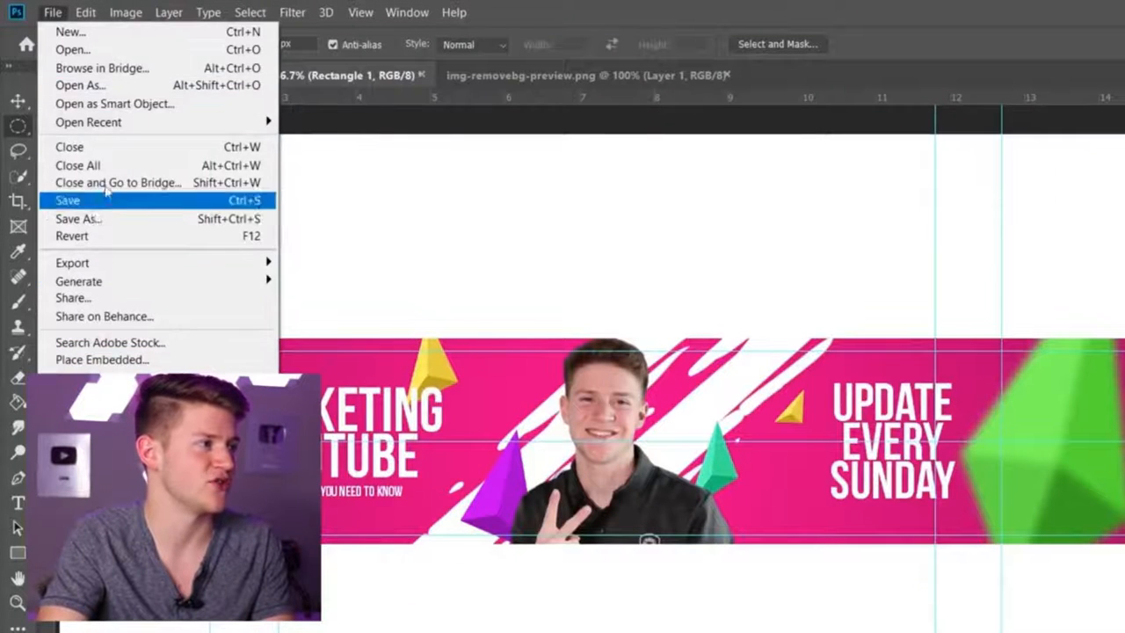
pyautogui.click(130, 35)
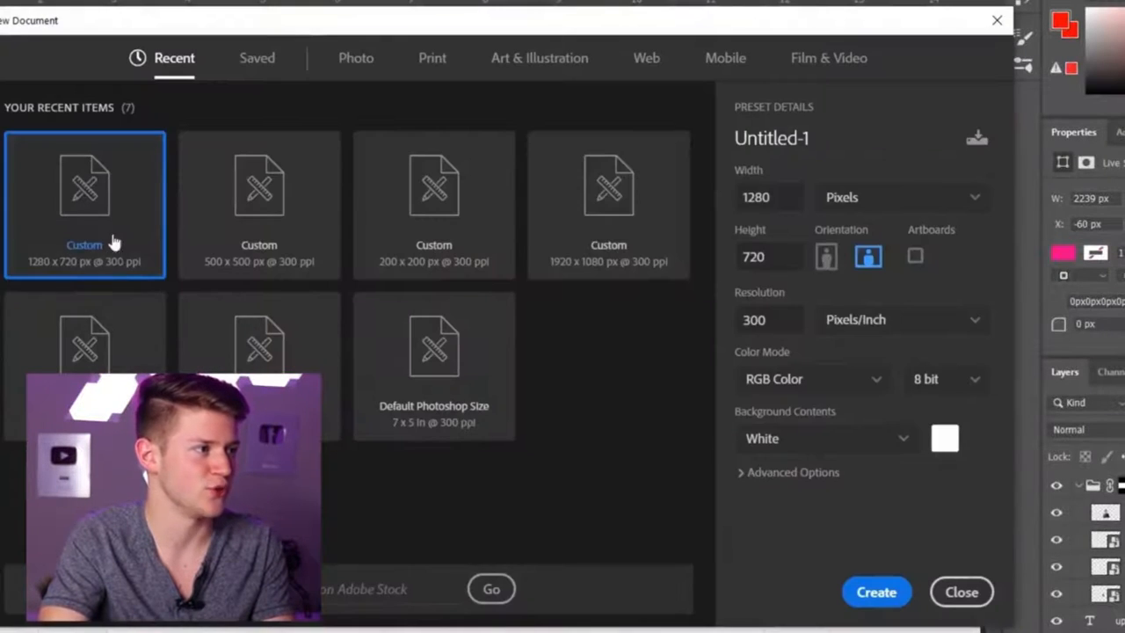
pyautogui.click(261, 274)
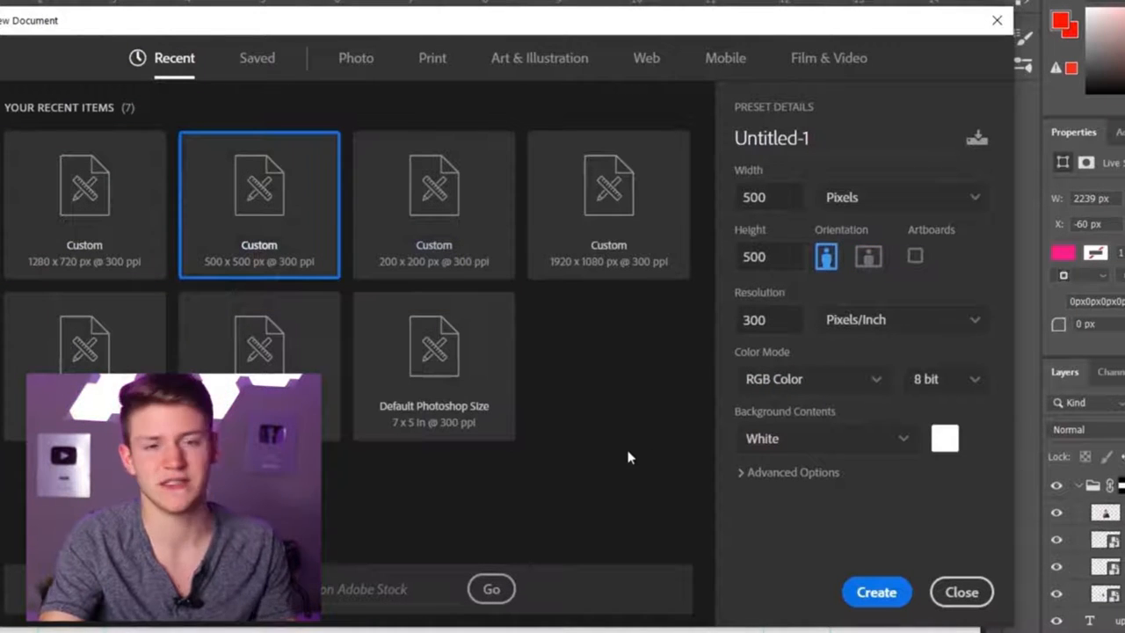
pyautogui.click(876, 594)
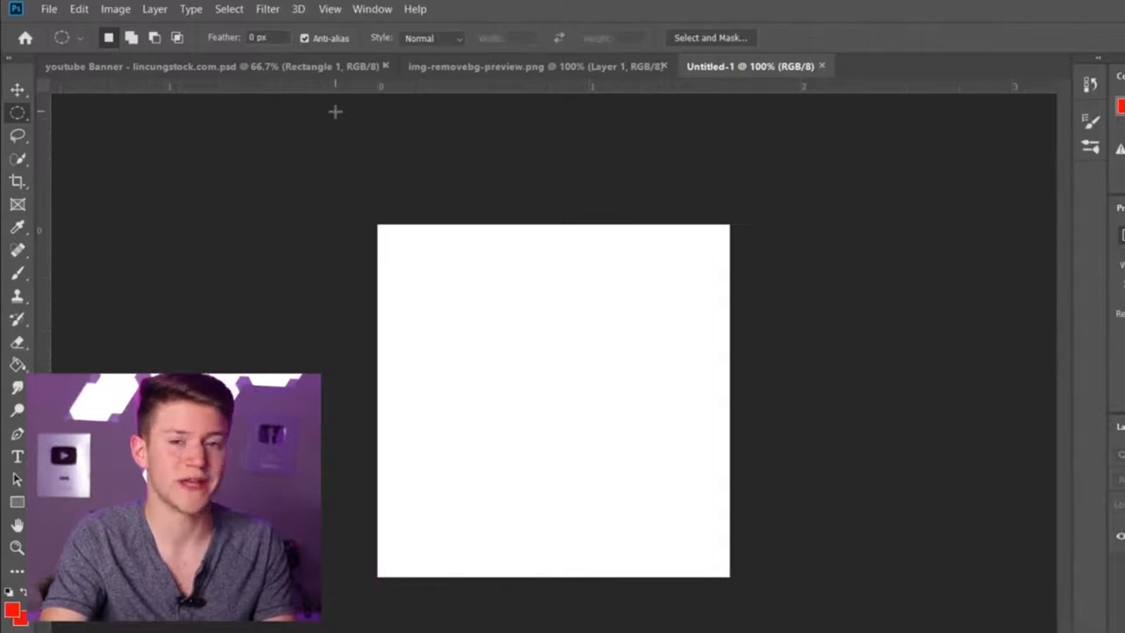
# Step: Copy the cutout photo layer from the banner into the new square document with the Move tool
pyautogui.click(238, 65)
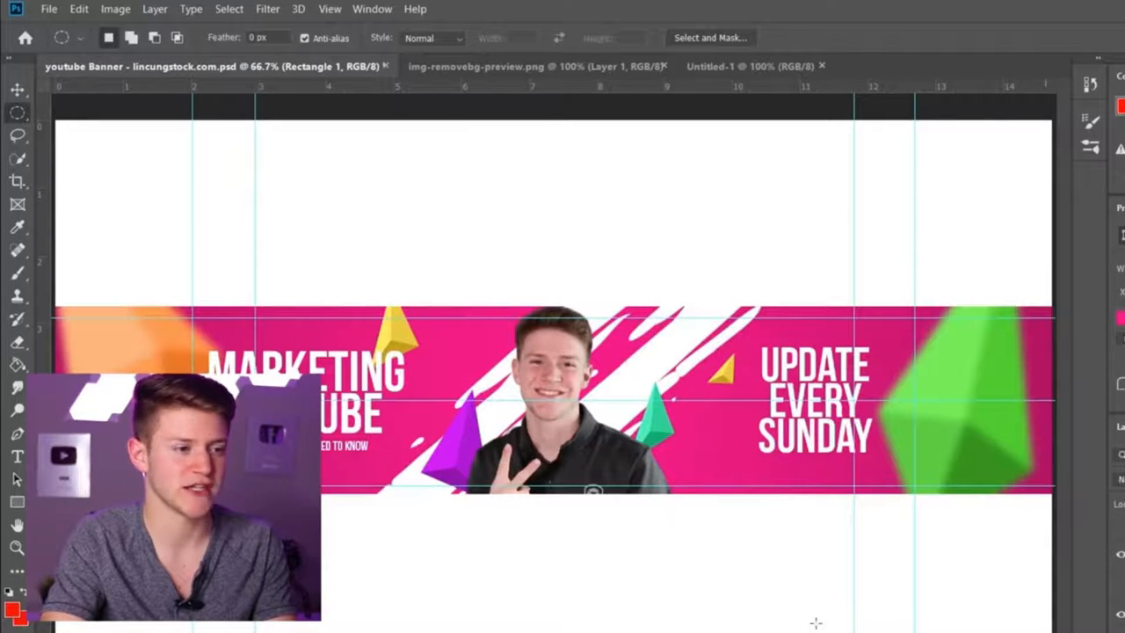
pyautogui.rightClick(17, 114)
pyautogui.click(59, 117)
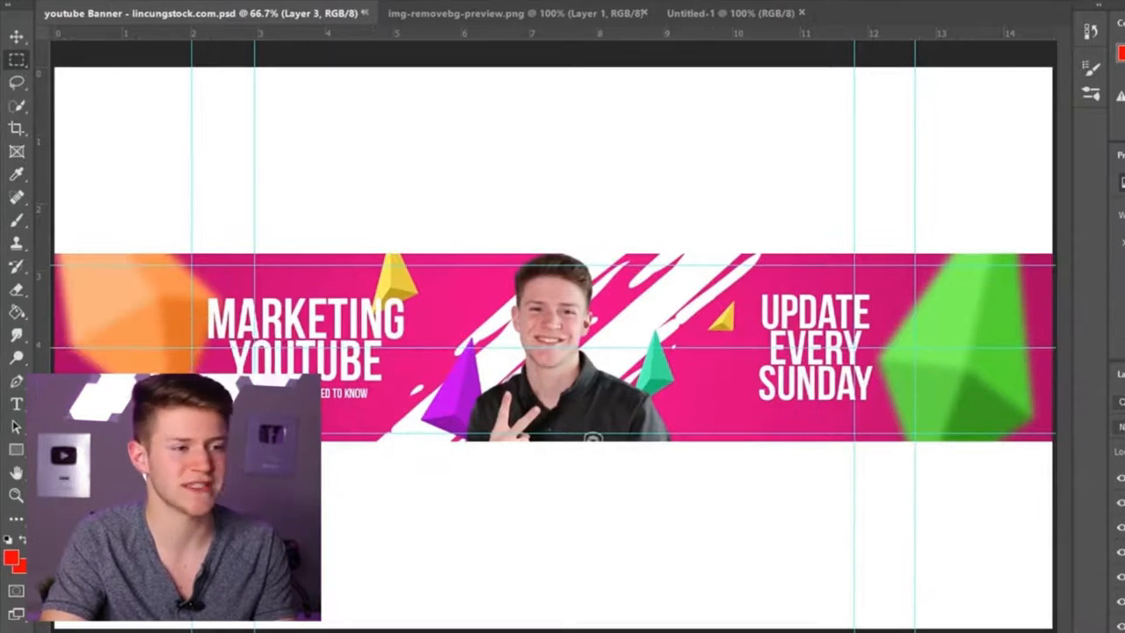
pyautogui.click(16, 36)
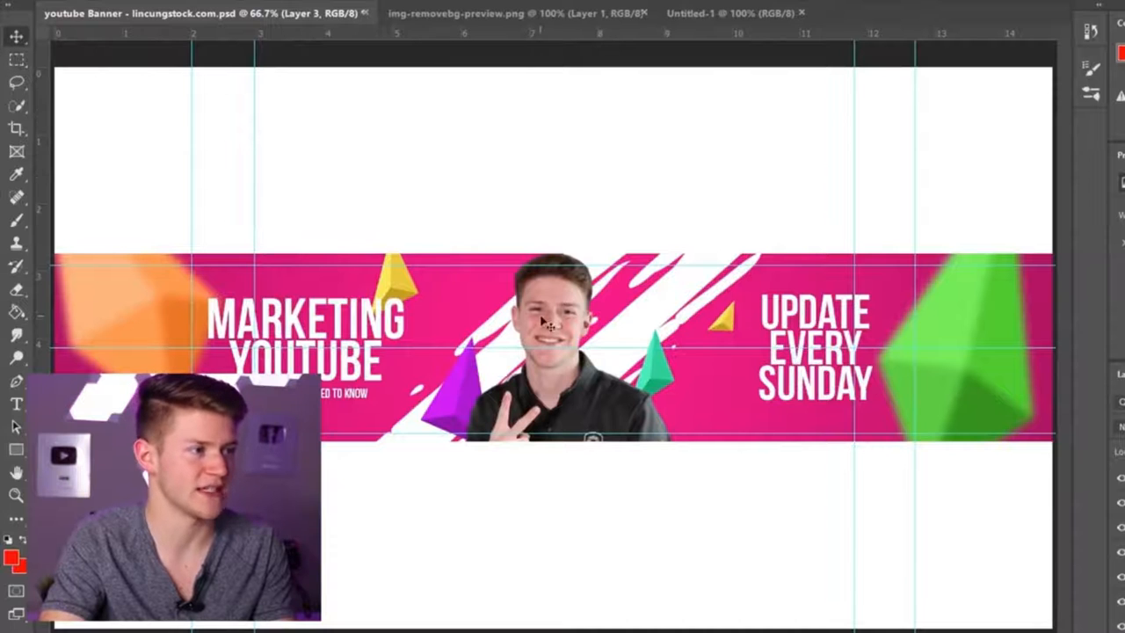
pyautogui.moveTo(544, 315); pyautogui.dragTo(563, 53)
pyautogui.moveTo(721, 15); pyautogui.dragTo(591, 384)
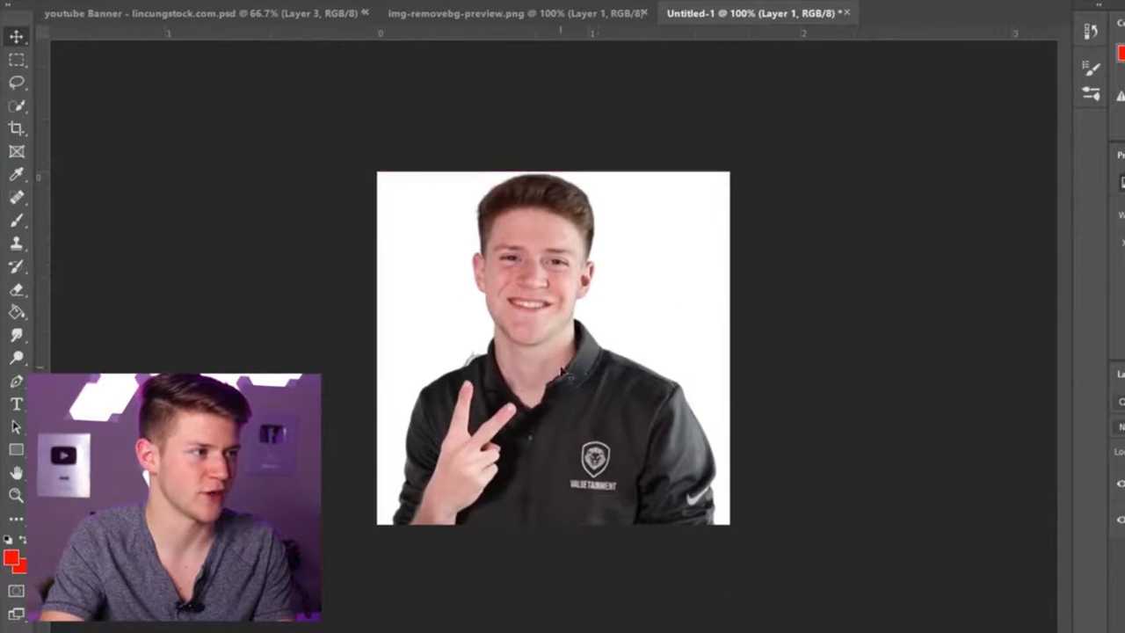
# Step: Select the banner's pink background rectangle layer and copy it into the square document
pyautogui.click(220, 17)
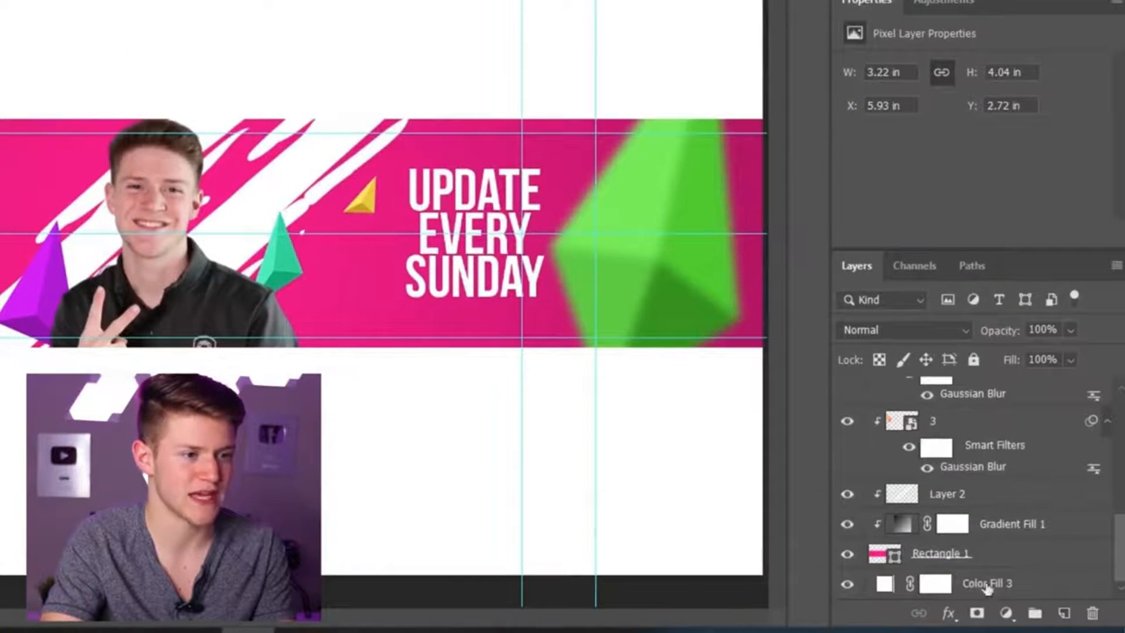
pyautogui.click(1023, 567)
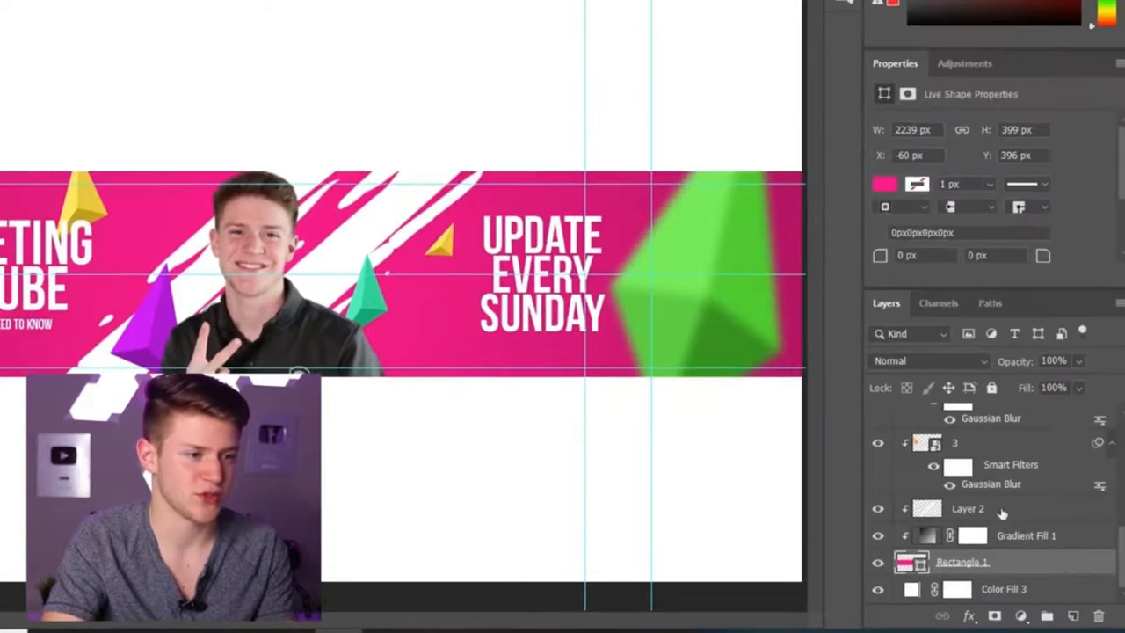
pyautogui.keyDown('ctrl'); pyautogui.click(998, 517); pyautogui.keyUp('ctrl')
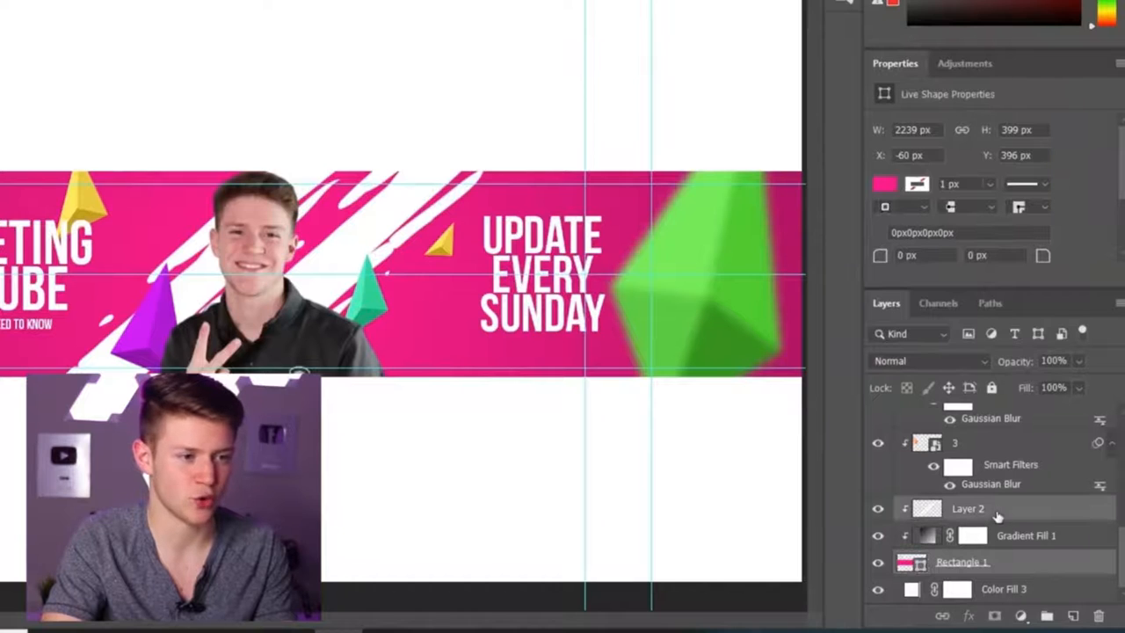
pyautogui.scroll(2, 1088, 530)
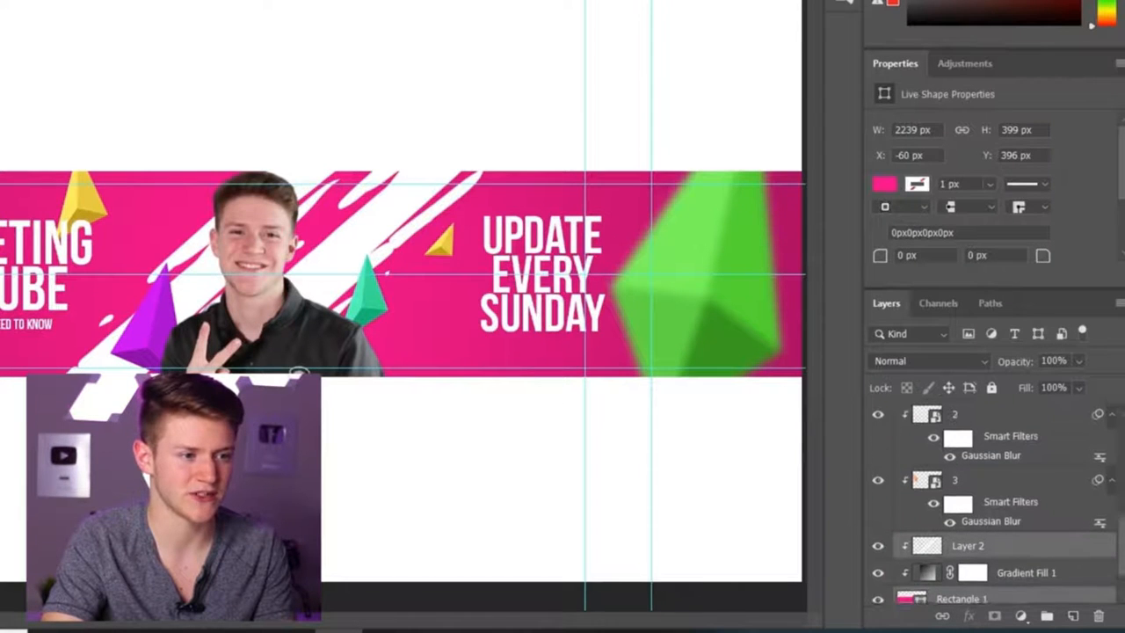
pyautogui.keyDown('ctrl'); pyautogui.click(1008, 515); pyautogui.keyUp('ctrl')
pyautogui.keyDown('ctrl'); pyautogui.click(967, 430); pyautogui.keyUp('ctrl')
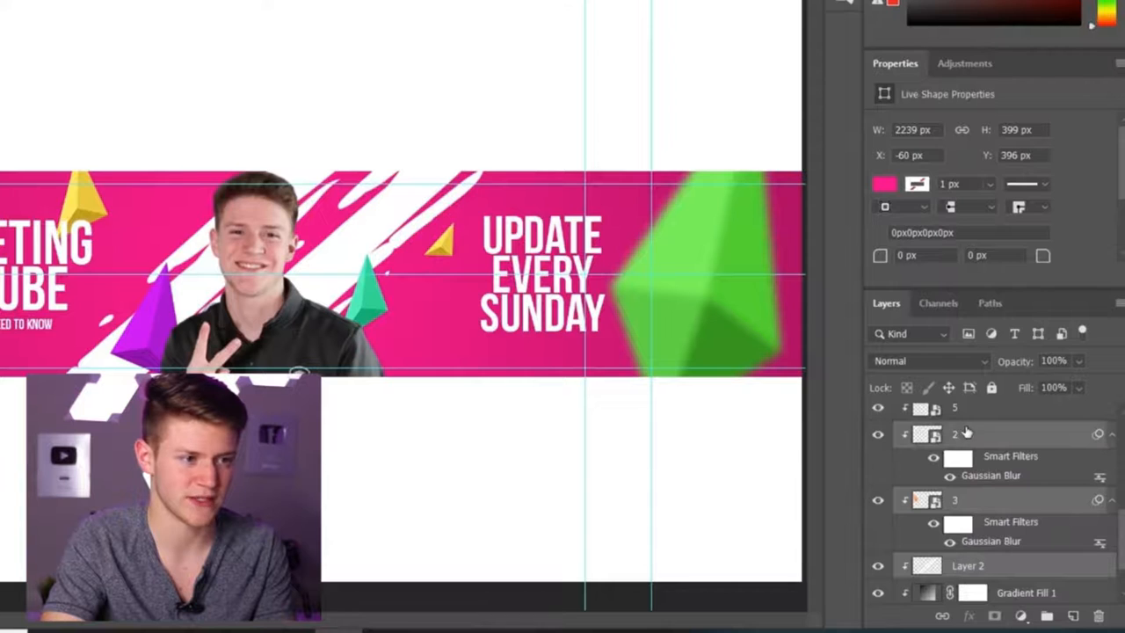
pyautogui.scroll(5, 1099, 527)
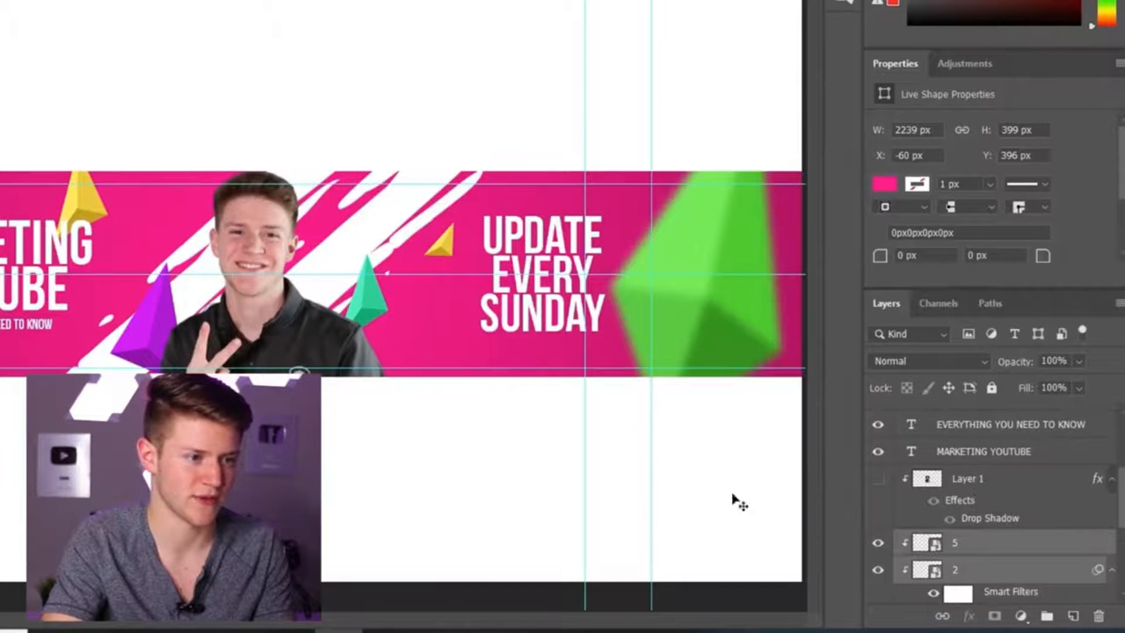
pyautogui.moveTo(481, 370); pyautogui.dragTo(435, 350)
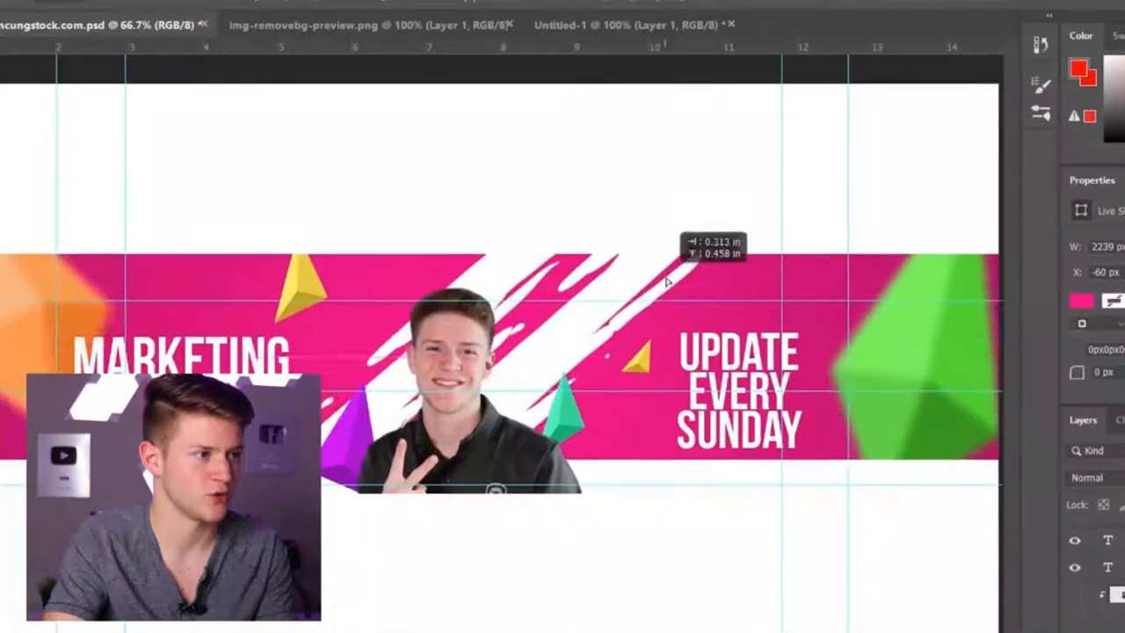
pyautogui.moveTo(667, 281); pyautogui.dragTo(640, 66)
pyautogui.moveTo(556, 342); pyautogui.dragTo(557, 345)
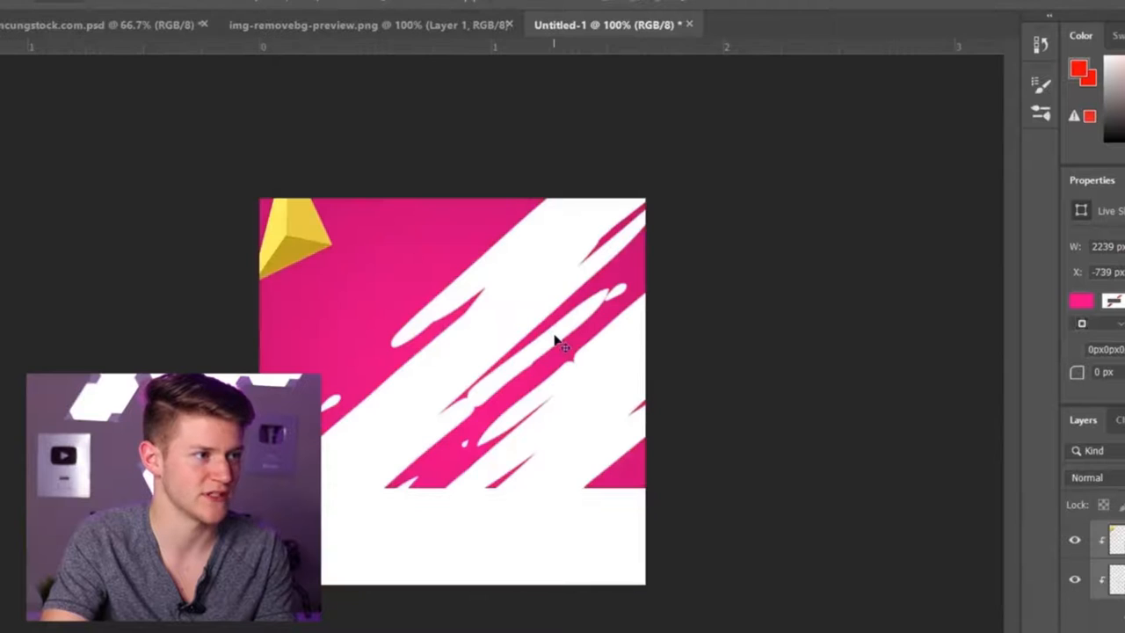
# Step: Reposition the pink background and enlarge it with Free Transform so it fills the square canvas
pyautogui.moveTo(591, 420); pyautogui.dragTo(448, 478)
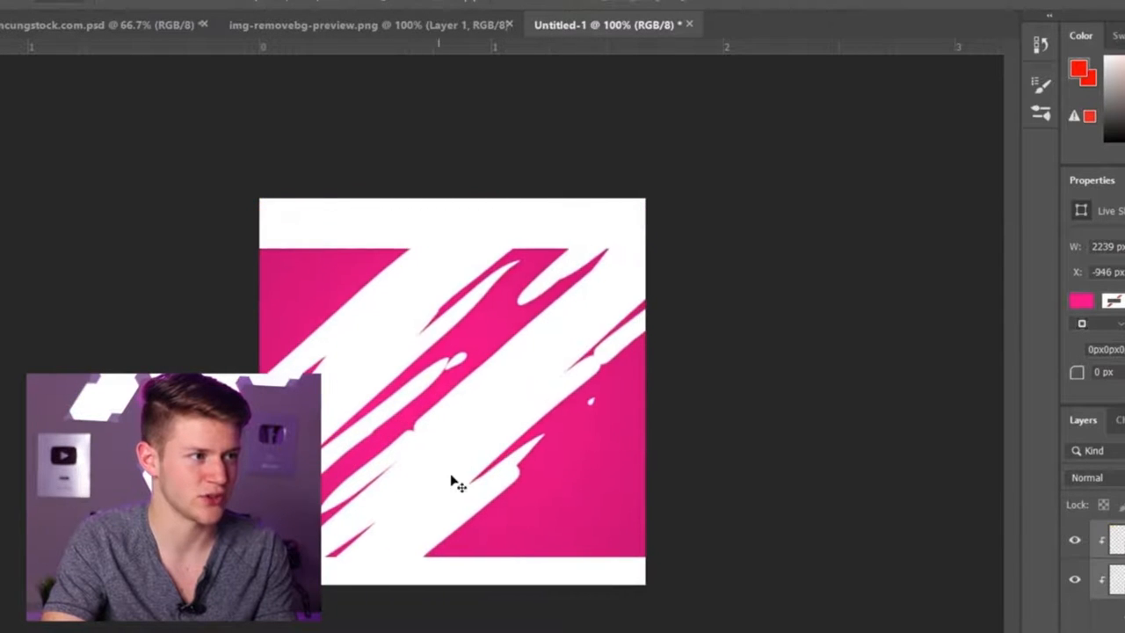
pyautogui.hotkey('ctrl', 't')
pyautogui.click(795, 322)
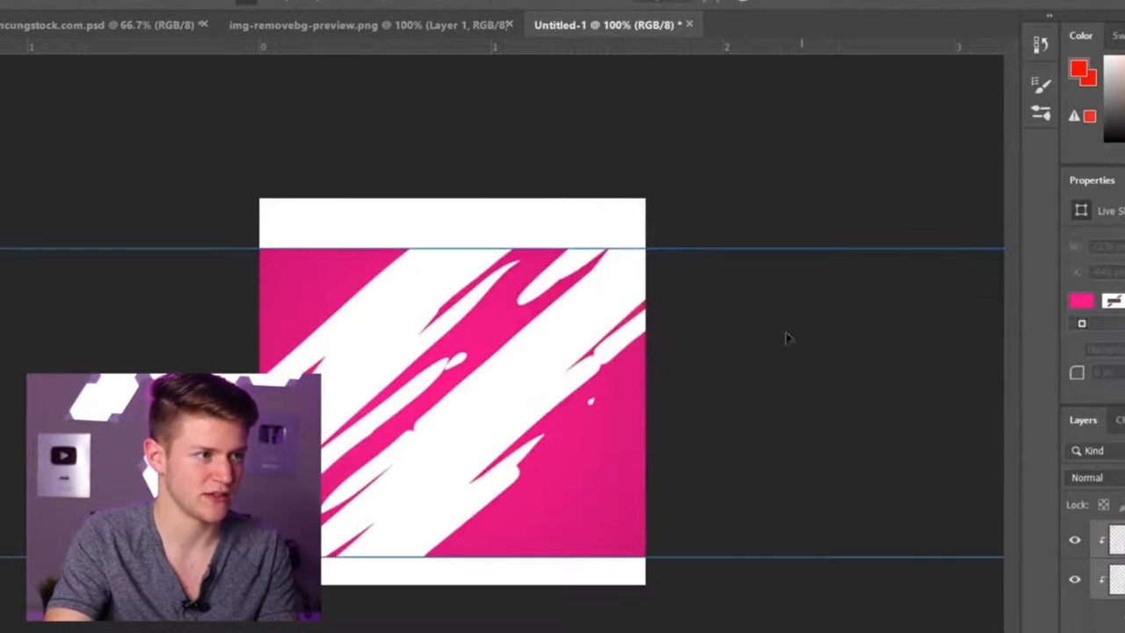
pyautogui.hotkey('ctrl', '-')
pyautogui.hotkey('ctrl', '-')
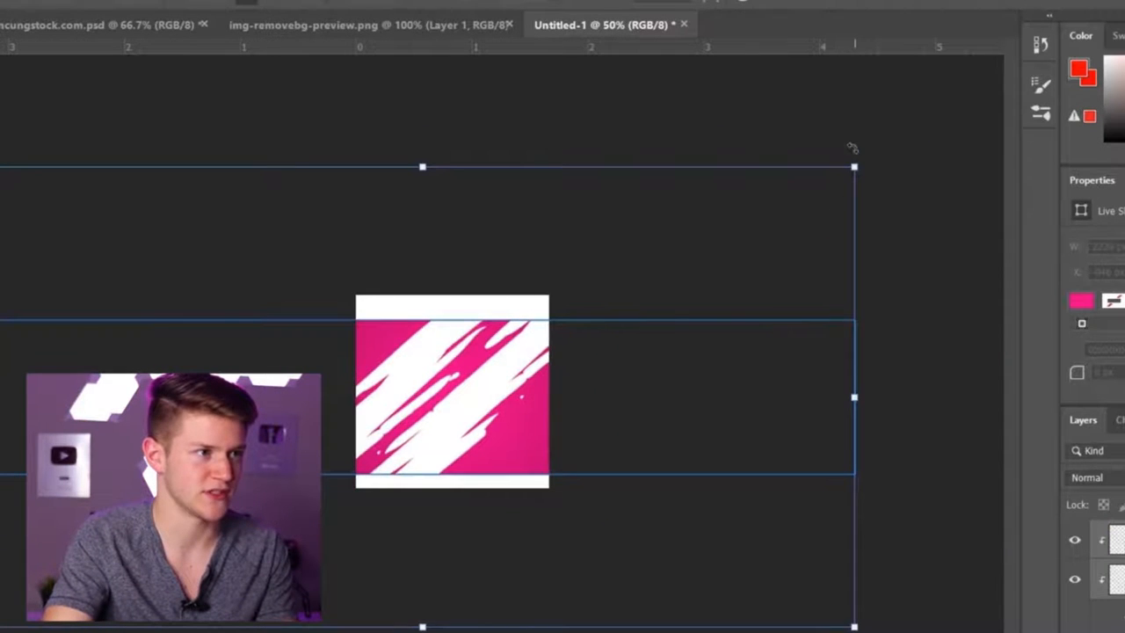
pyautogui.moveTo(855, 167); pyautogui.dragTo(1124, 83)
pyautogui.moveTo(691, 211); pyautogui.dragTo(635, 294)
pyautogui.press('Return')
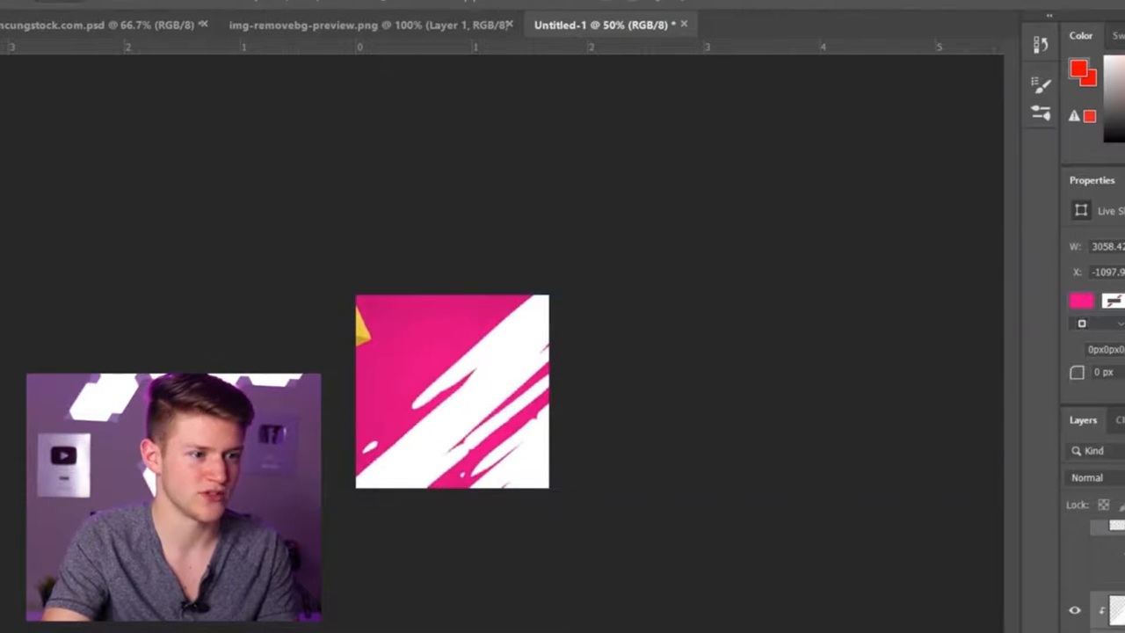
# Step: Move the photo layer above the background and enlarge it with Free Transform to about 2.1 x 2.63 in
pyautogui.moveTo(1117, 626); pyautogui.dragTo(994, 430)
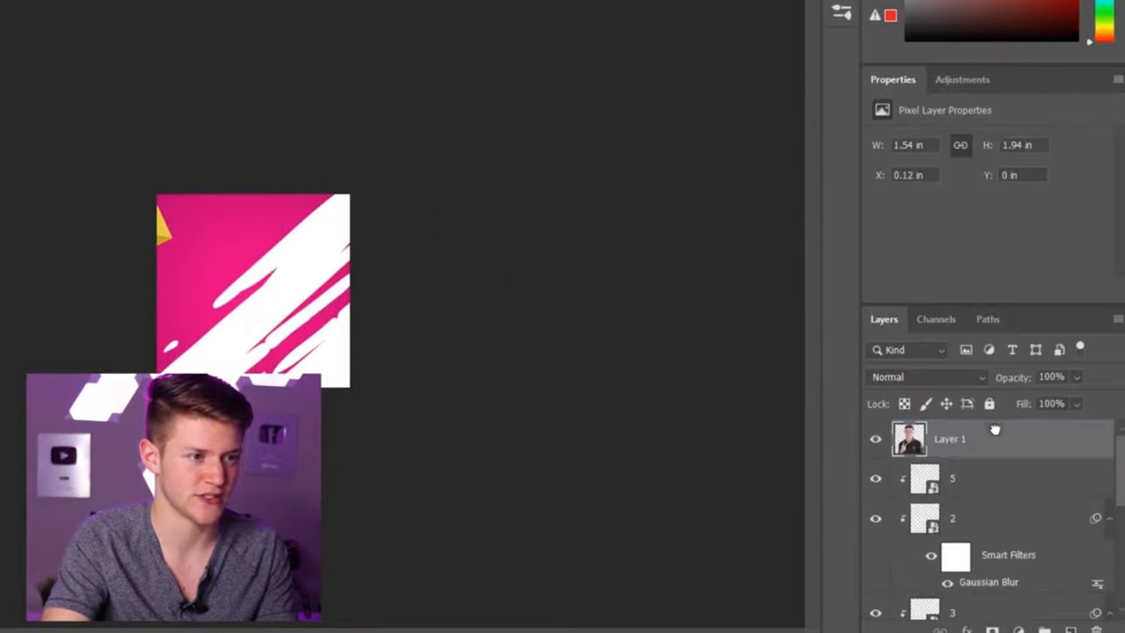
pyautogui.hotkey('ctrl', '+')
pyautogui.hotkey('ctrl', '+')
pyautogui.hotkey('ctrl', '+')
pyautogui.hotkey('ctrl', '+')
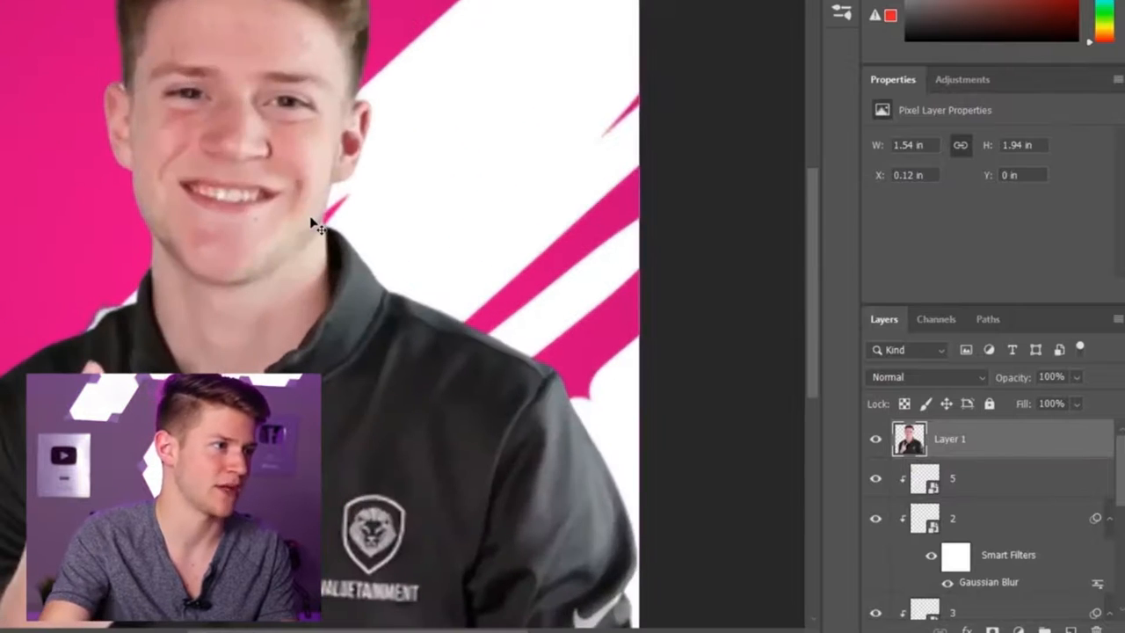
pyautogui.hotkey('ctrl', '-')
pyautogui.hotkey('ctrl', '-')
pyautogui.hotkey('ctrl', 't')
pyautogui.moveTo(330, 212); pyautogui.dragTo(318, 261)
pyautogui.moveTo(432, 143); pyautogui.dragTo(645, 56)
pyautogui.moveTo(489, 120); pyautogui.dragTo(440, 236)
pyautogui.press('Return')
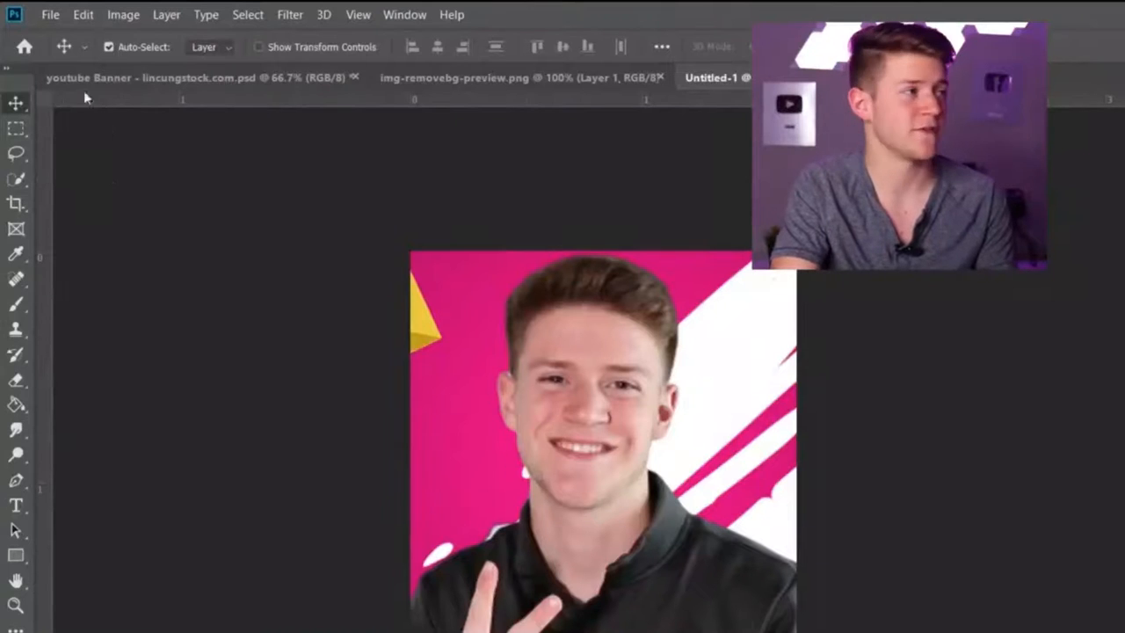
# Step: Save the square document as a PNG file named Untitled-1 on the Desktop
pyautogui.click(50, 14)
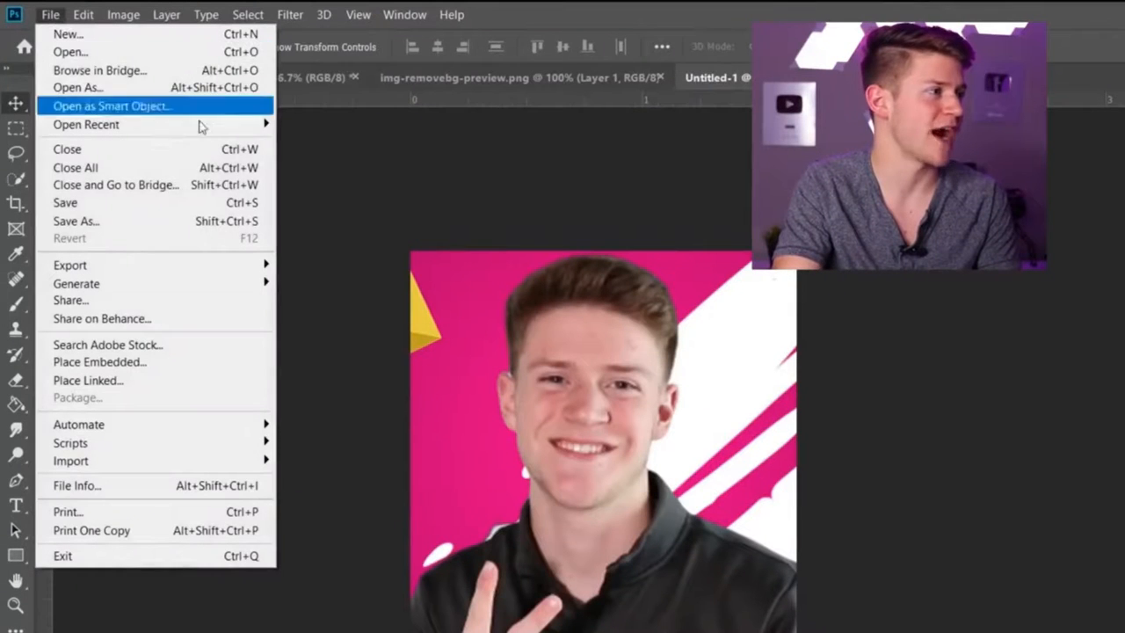
pyautogui.click(135, 224)
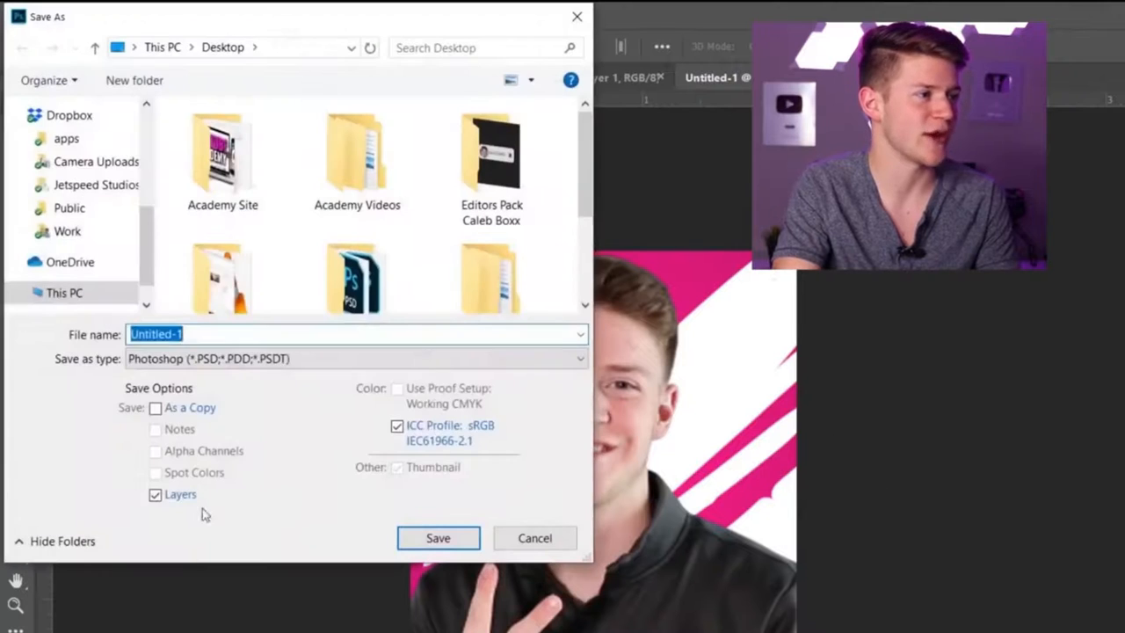
pyautogui.click(231, 360)
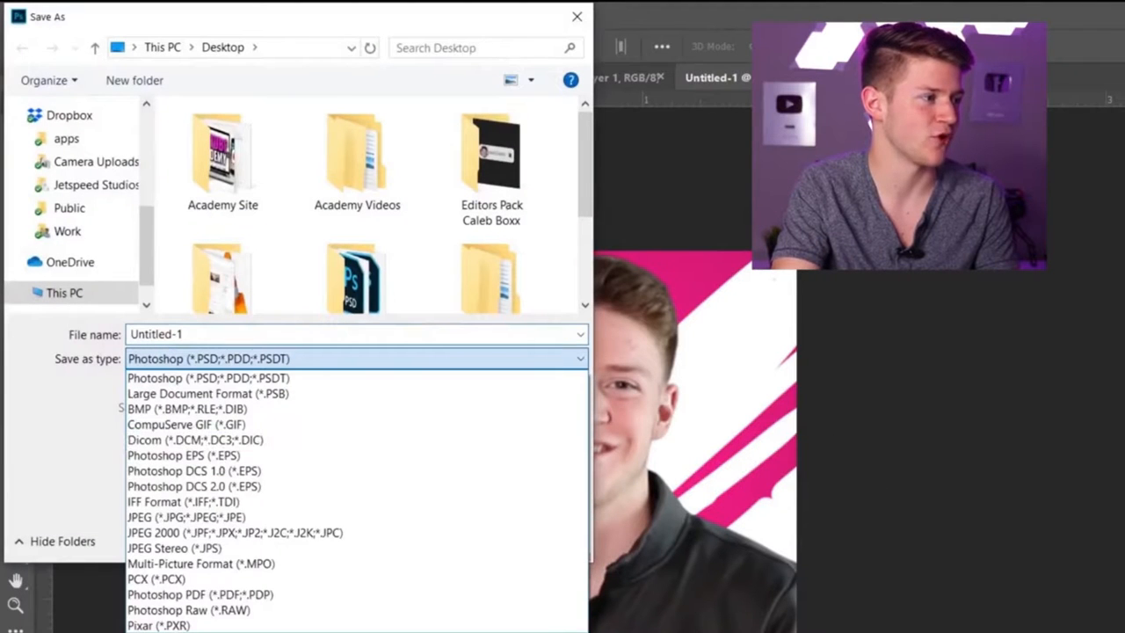
pyautogui.click(182, 632)
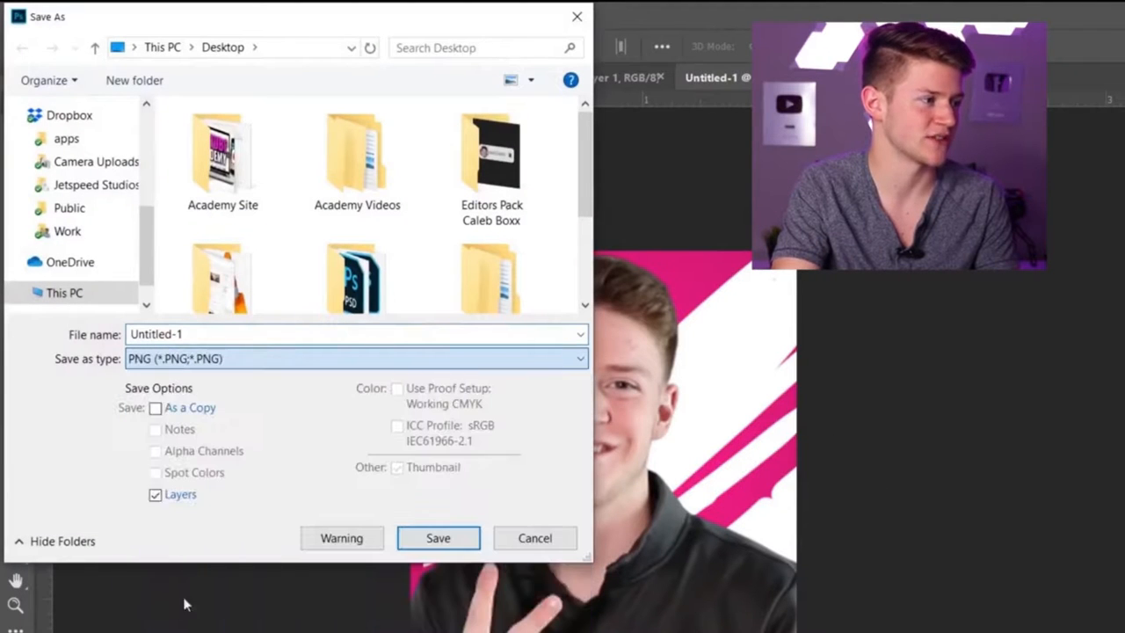
pyautogui.click(432, 539)
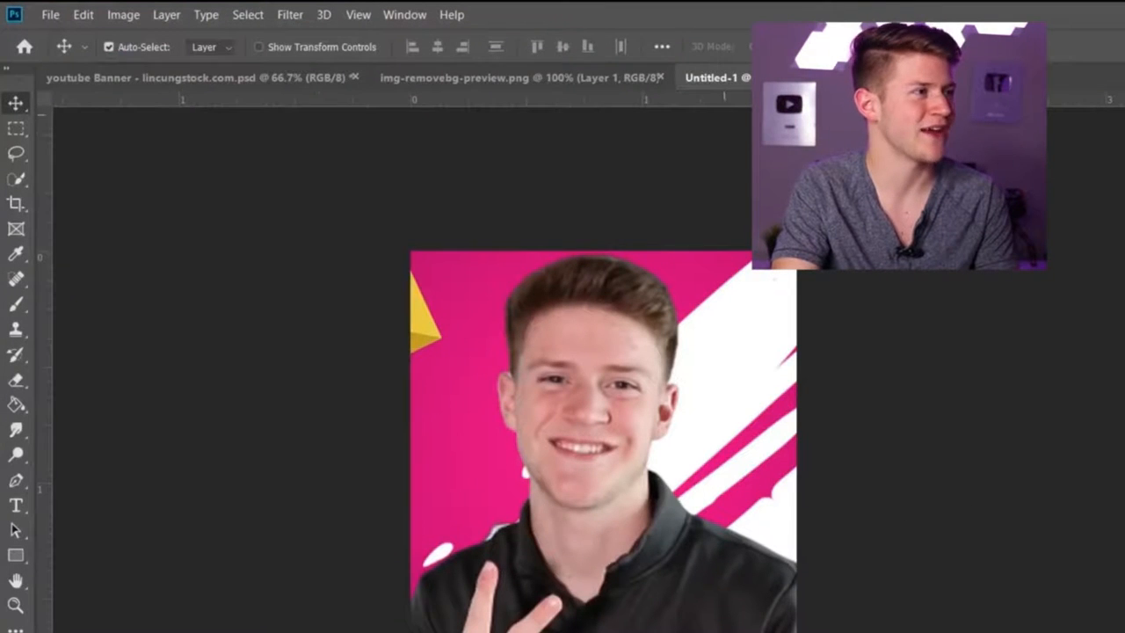
# Step: Save the banner document as an image file named youtube Banner - lincungstock.com on the Desktop
pyautogui.click(169, 74)
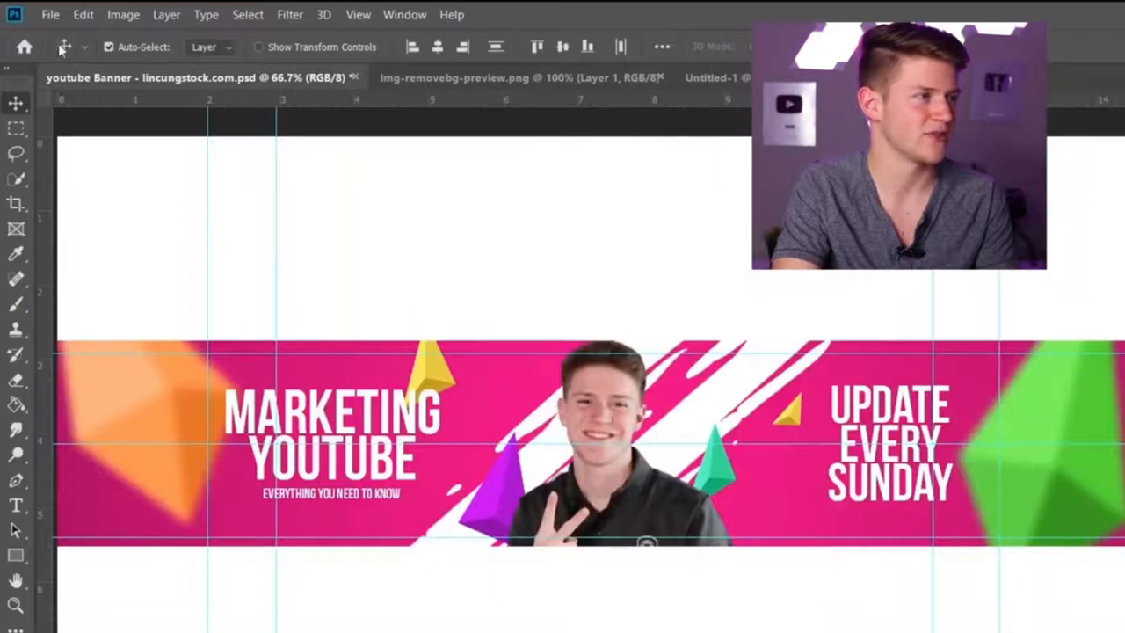
pyautogui.click(44, 13)
pyautogui.click(104, 221)
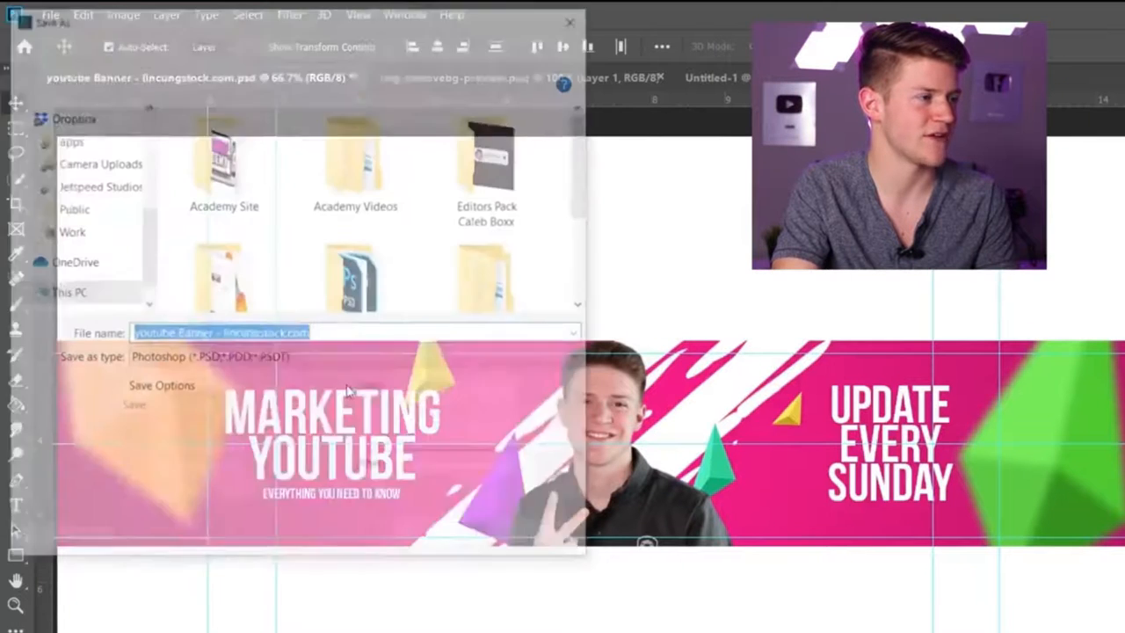
pyautogui.click(236, 365)
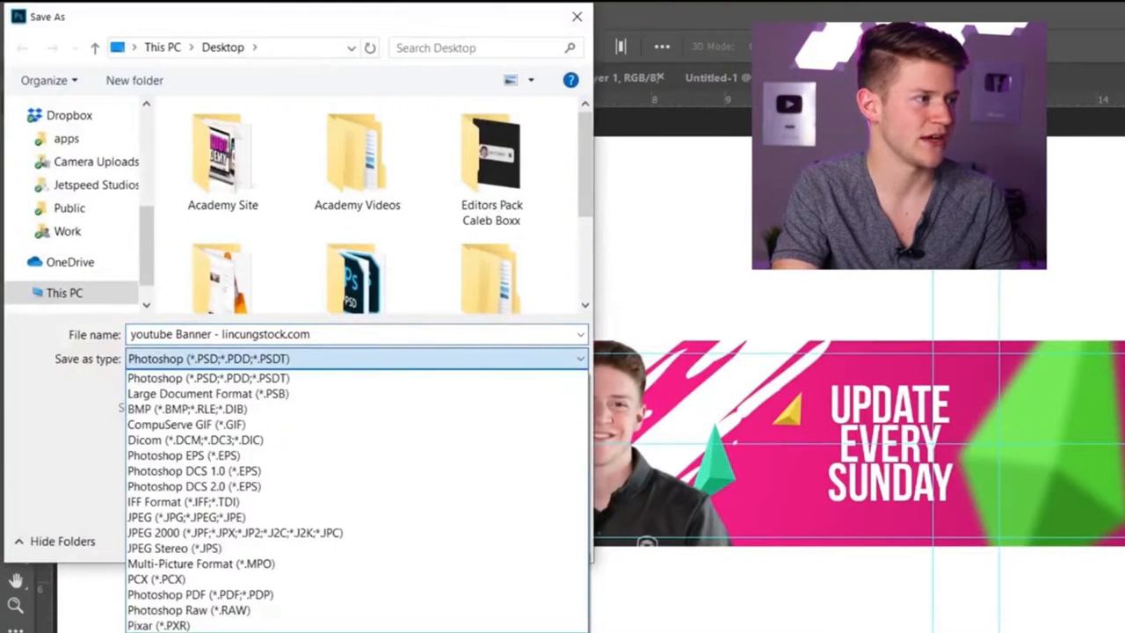
pyautogui.click(263, 618)
pyautogui.click(438, 538)
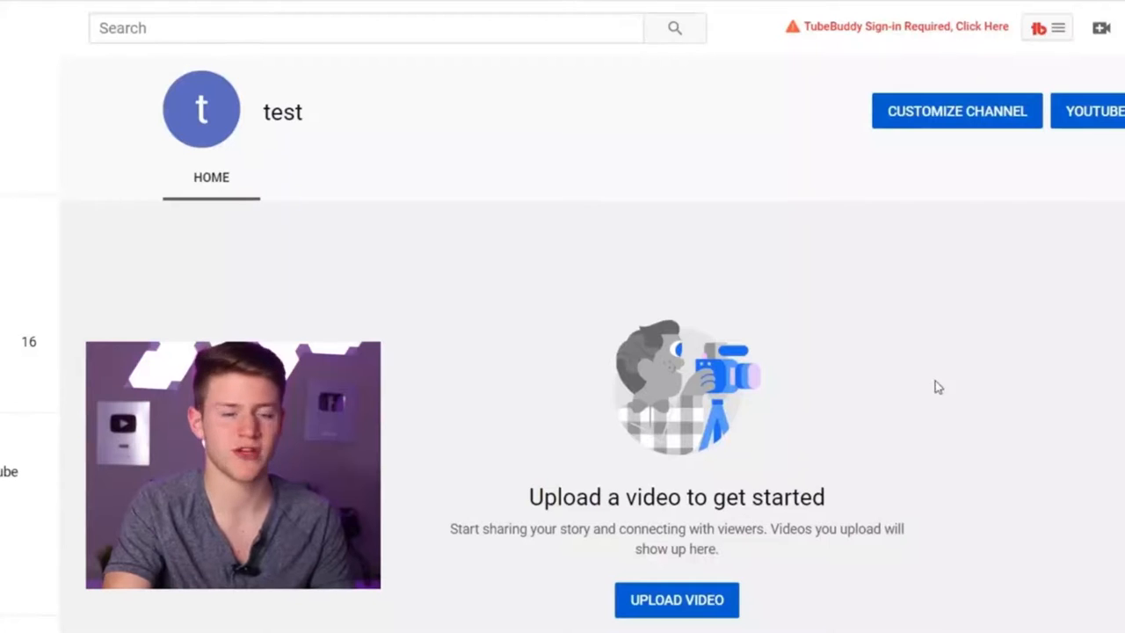
# Step: Switch to the YouTube channel page and open Customize Channel
pyautogui.click(965, 123)
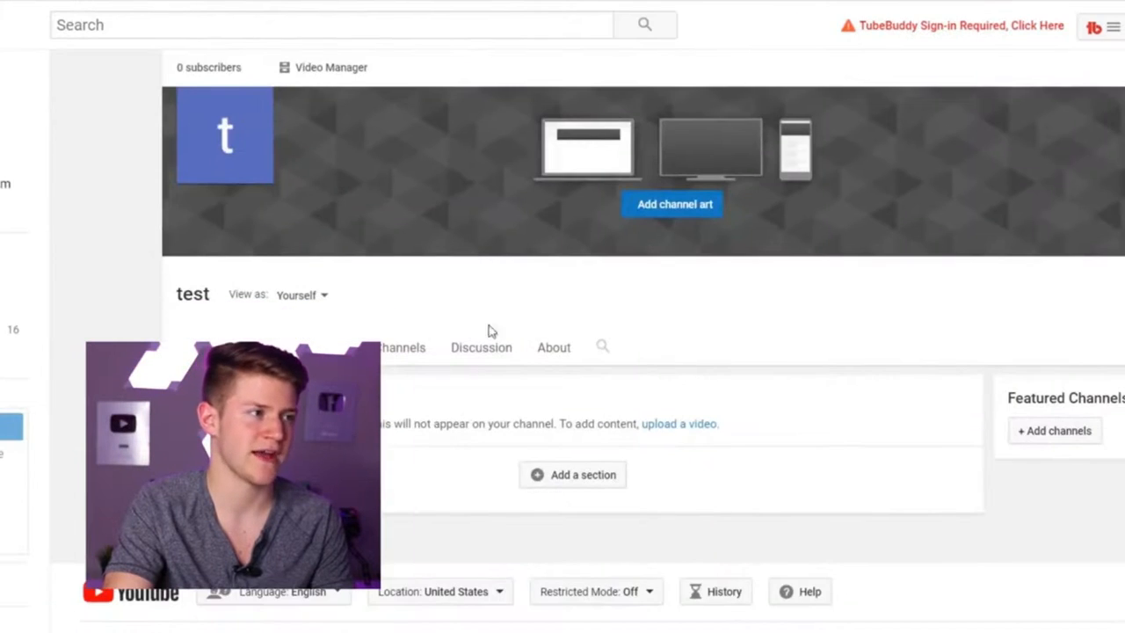
# Step: Add channel art by uploading the youtube Banner - lincungstock image from the Desktop and confirming the selection
pyautogui.click(702, 210)
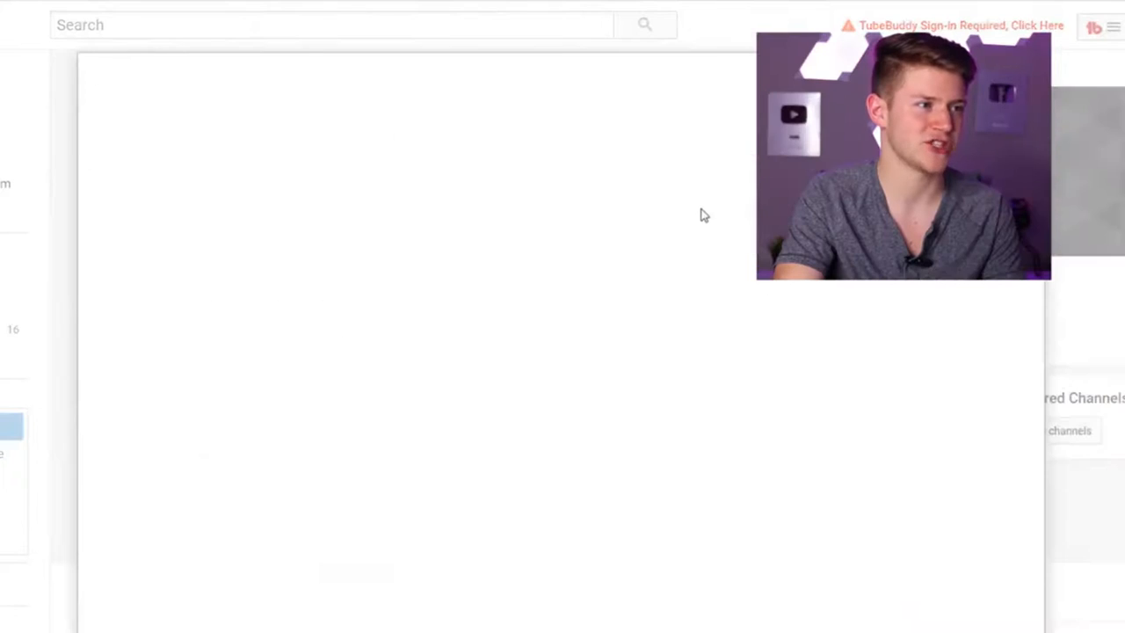
pyautogui.click(570, 401)
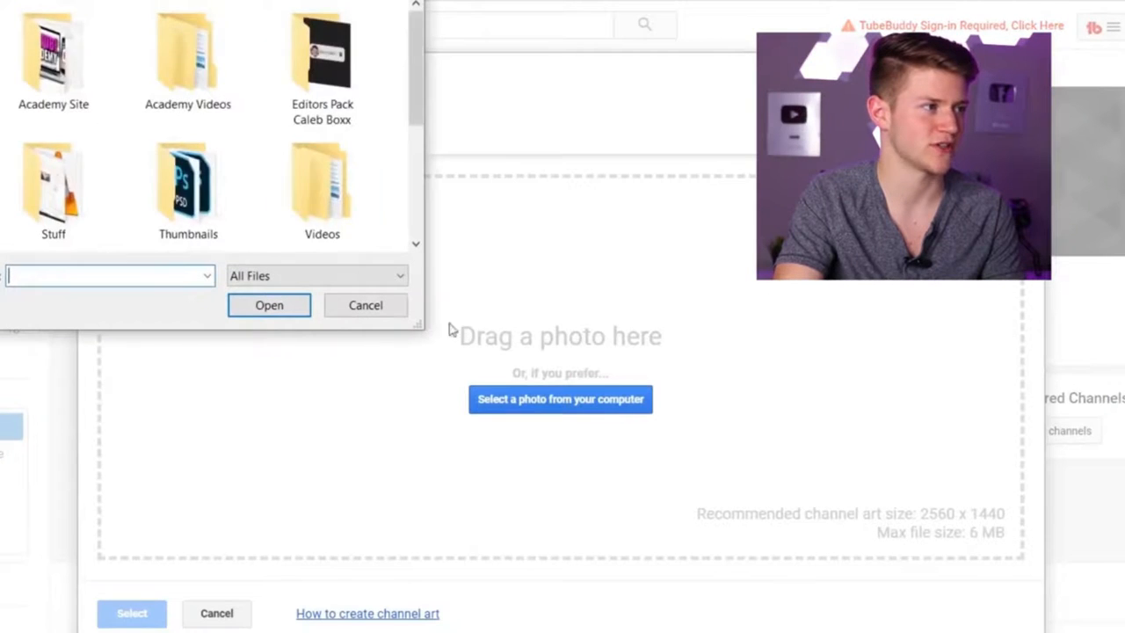
pyautogui.scroll(-5, 295, 221)
pyautogui.doubleClick(317, 193)
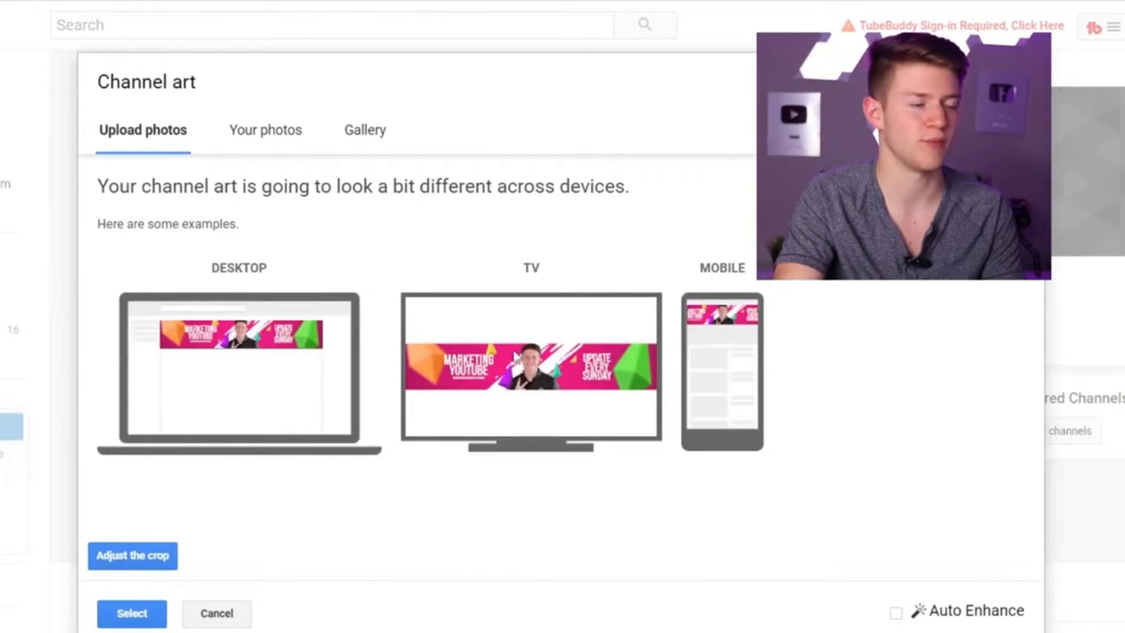
pyautogui.click(130, 613)
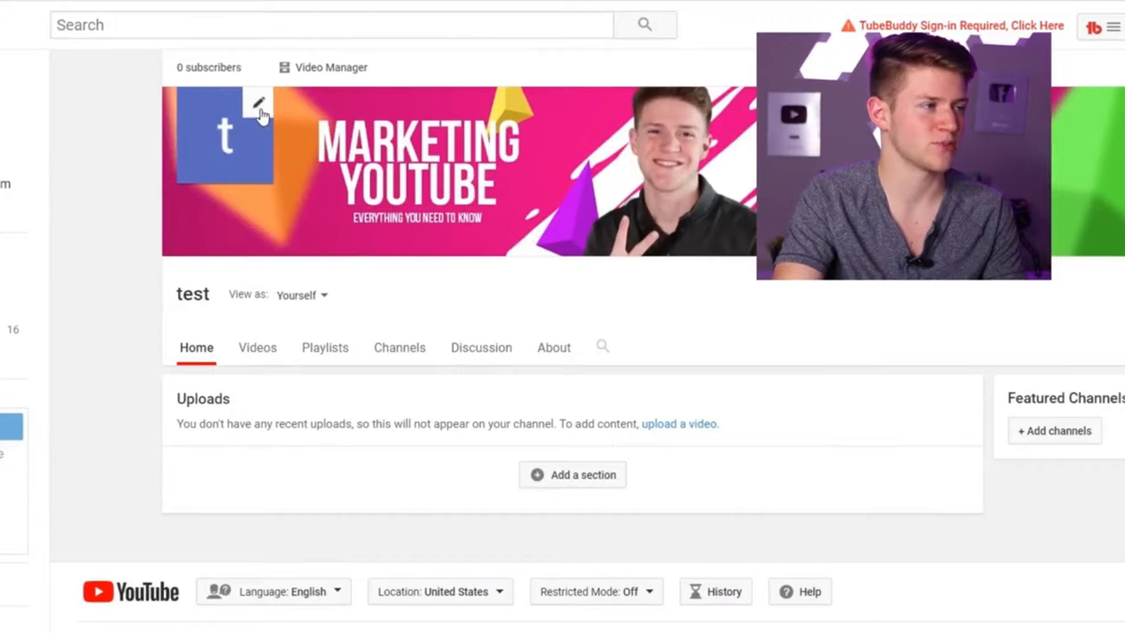
# Step: Edit the channel icon and upload the Untitled-1 image as the new profile picture
pyautogui.click(261, 115)
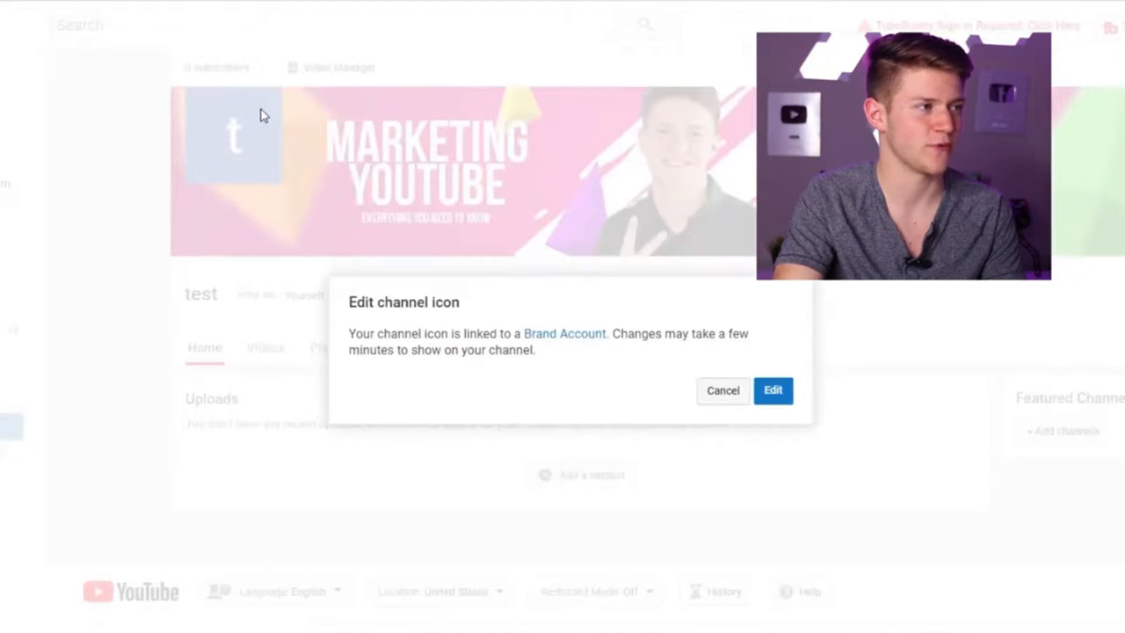
pyautogui.click(774, 392)
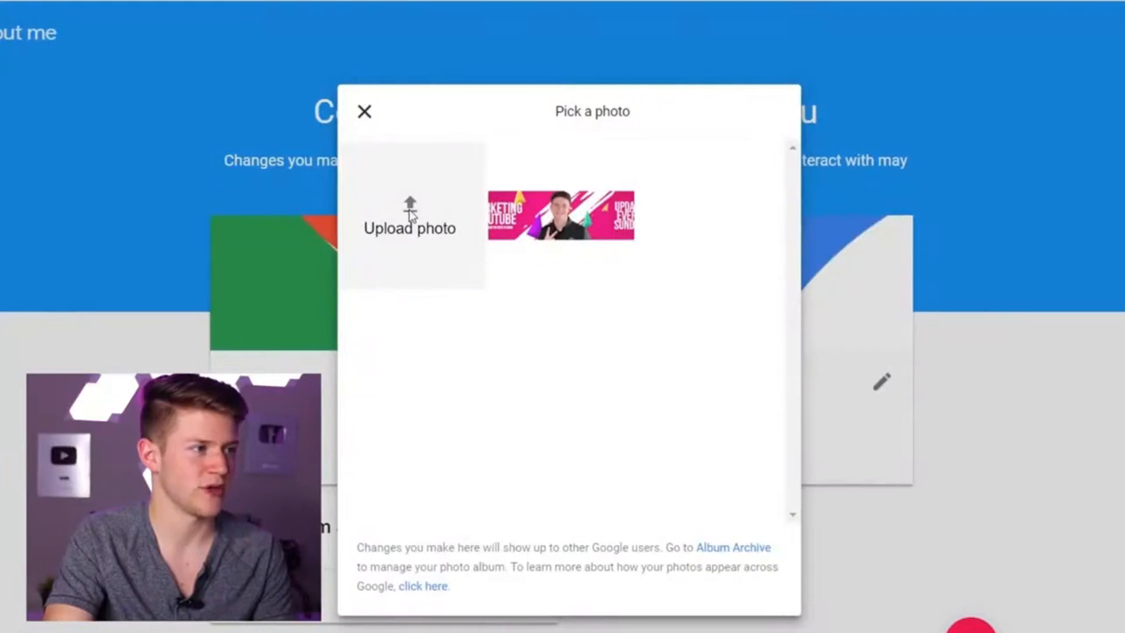
pyautogui.click(410, 214)
pyautogui.doubleClick(340, 239)
pyautogui.click(91, 200)
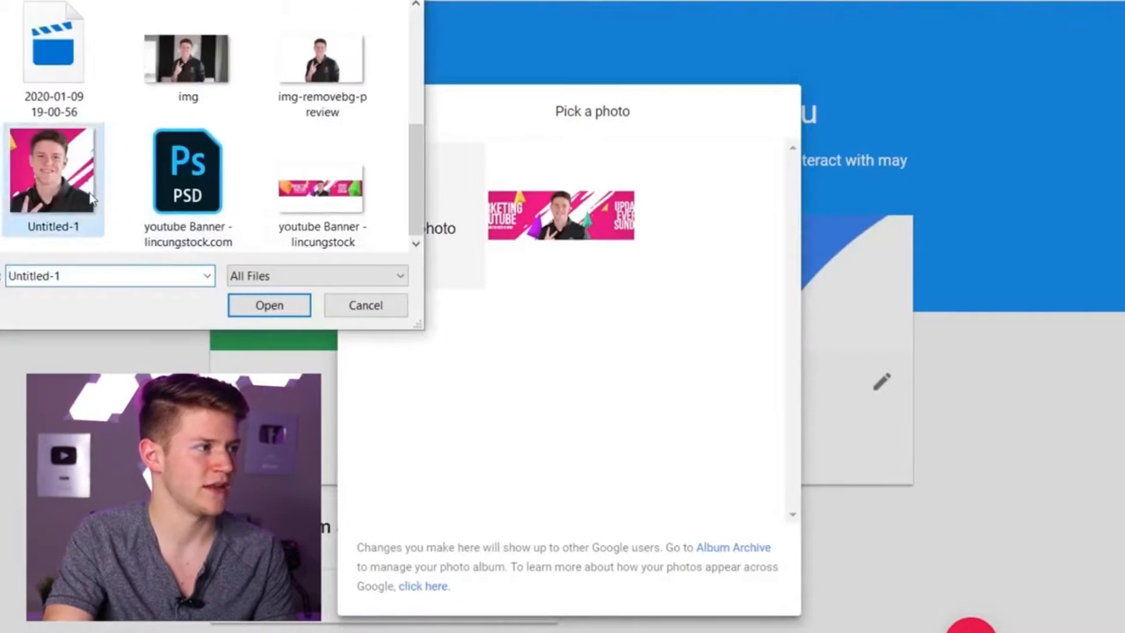
pyautogui.doubleClick(91, 200)
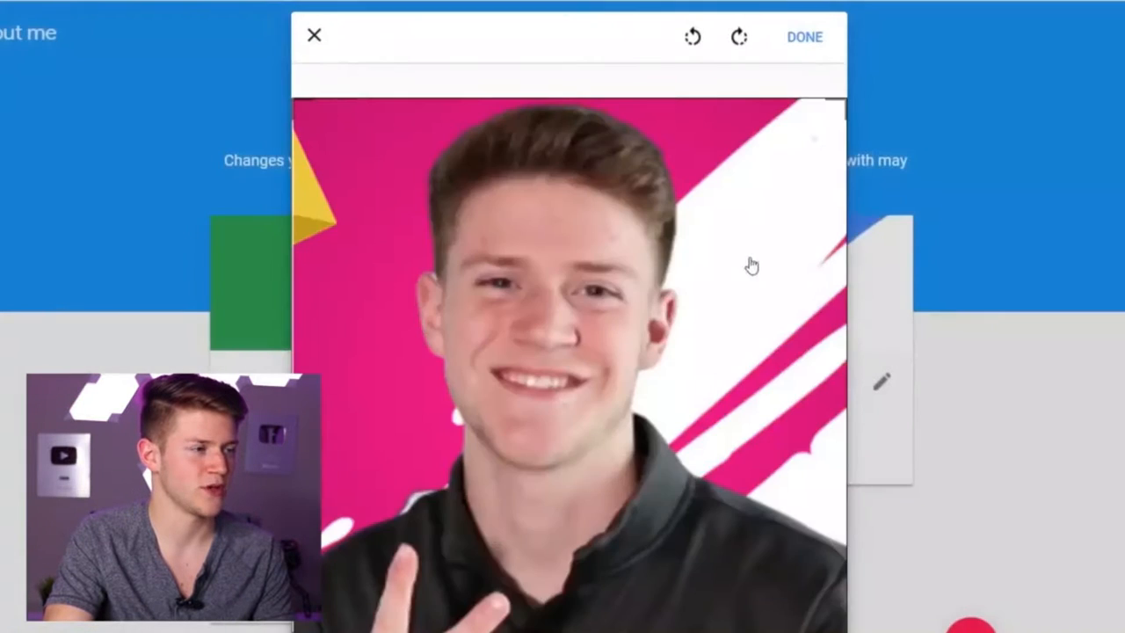
# Step: Return to the channel page tab and reload it
pyautogui.click(807, 37)
pyautogui.rightClick(820, 39)
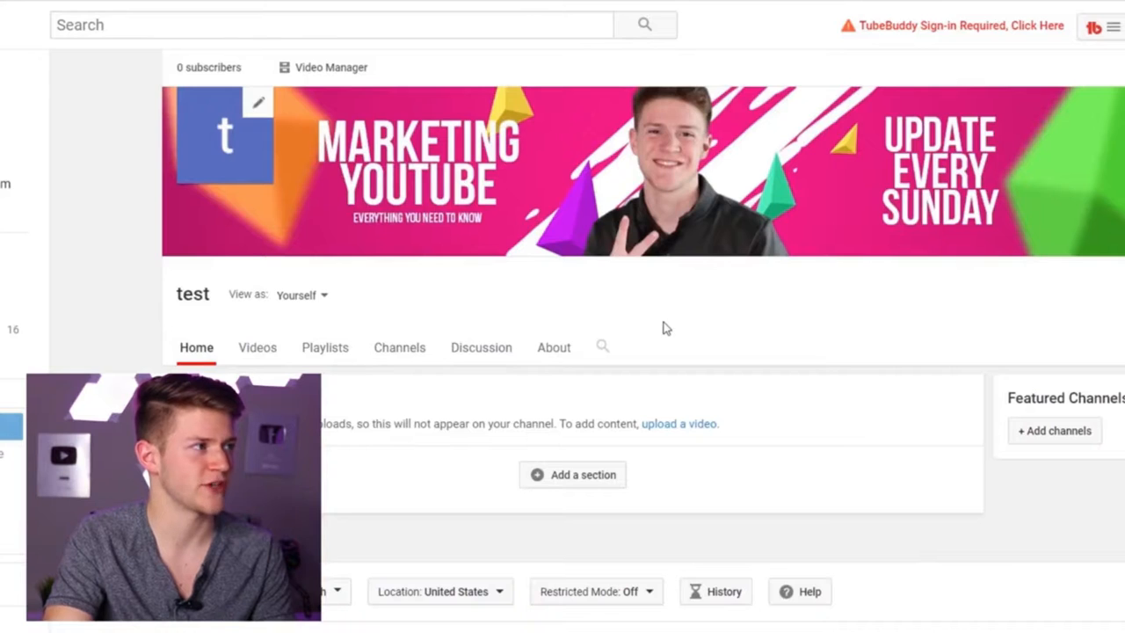
pyautogui.press('F5')
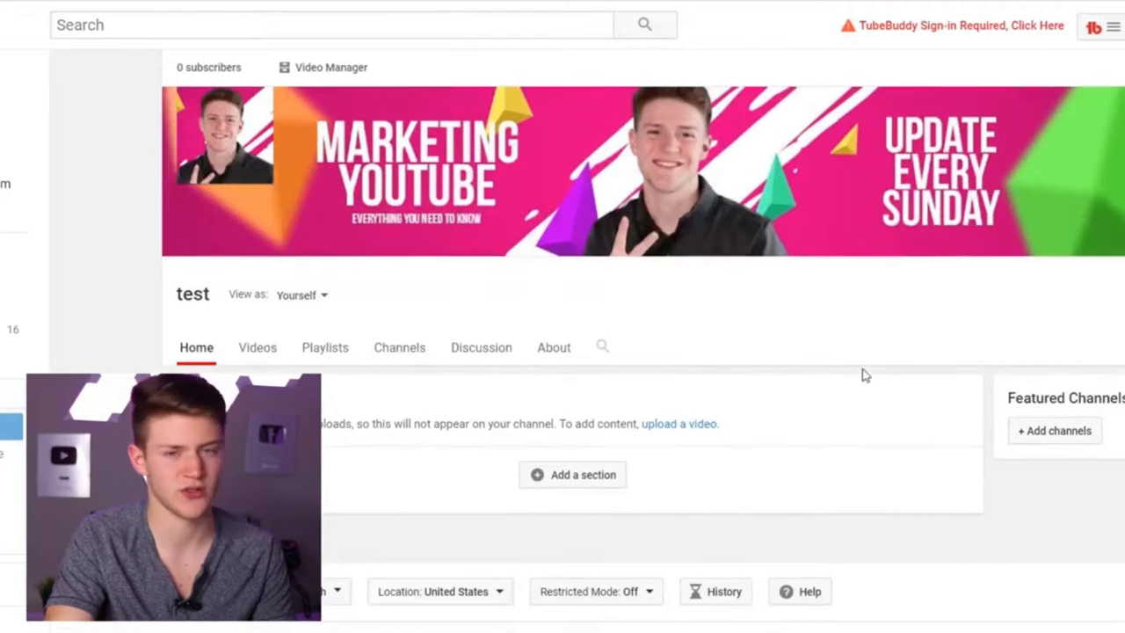